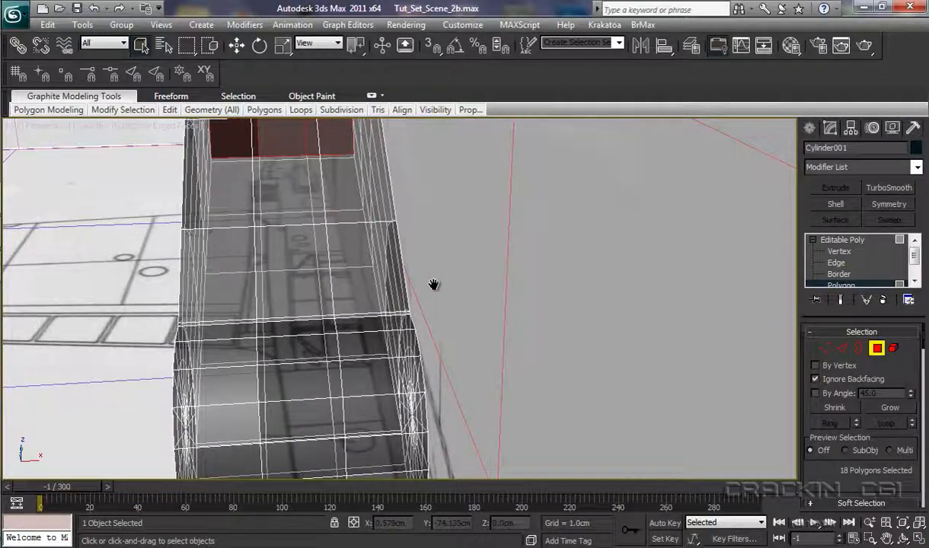
{"action": "scroll", "coordinate": [459, 293], "scroll_direction": "down", "scroll_amount": 5}
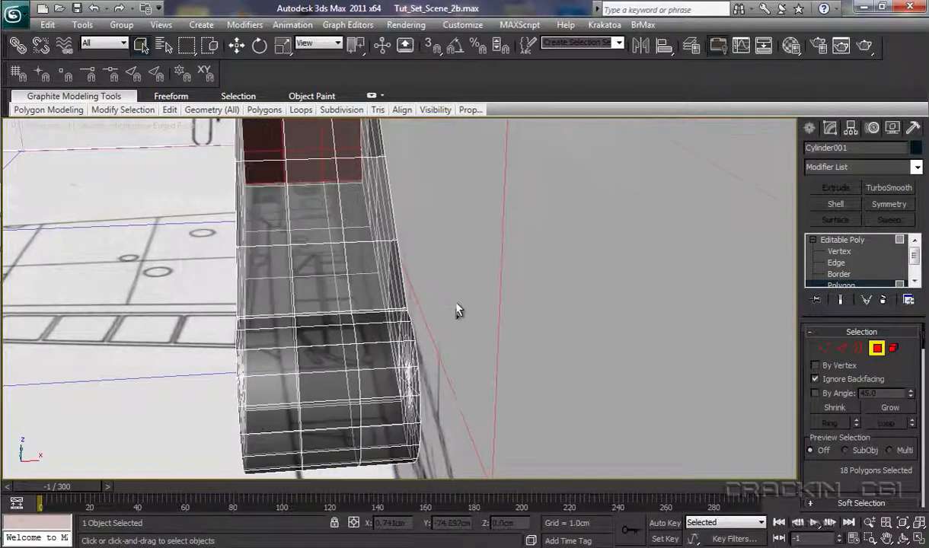
{"action": "middle_click_drag", "start_coordinate": [461, 339], "coordinate": [454, 354], "text": "alt"}
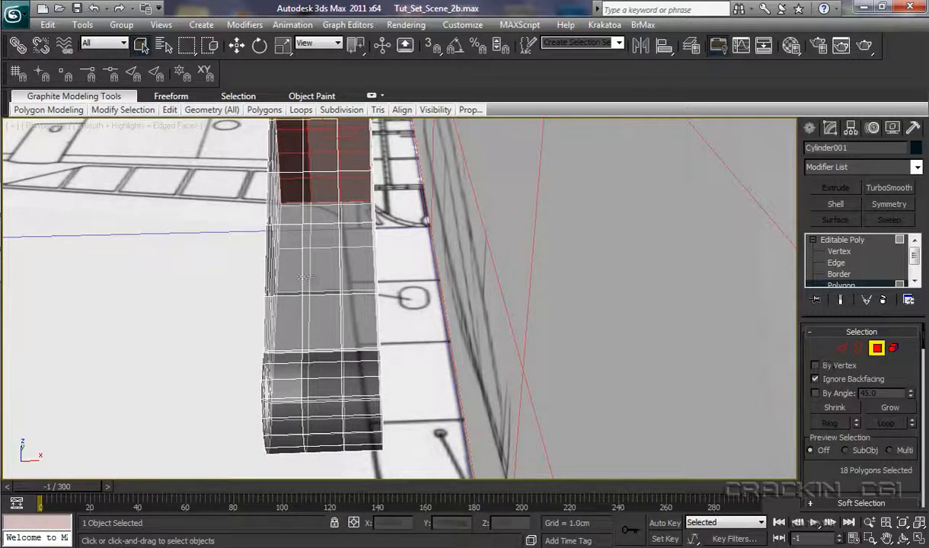
{"action": "left_click_drag", "start_coordinate": [294, 218], "coordinate": [355, 463]}
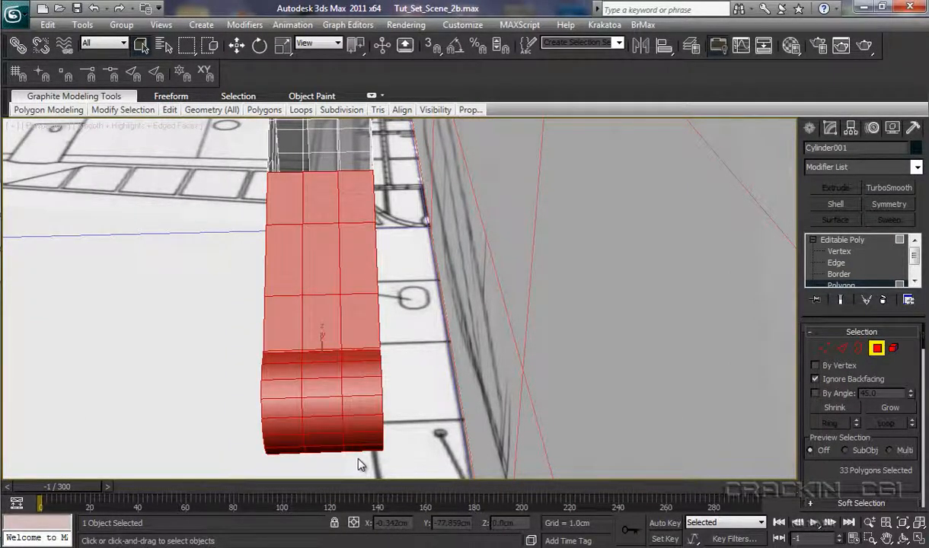
{"action": "left_click", "coordinate": [361, 466]}
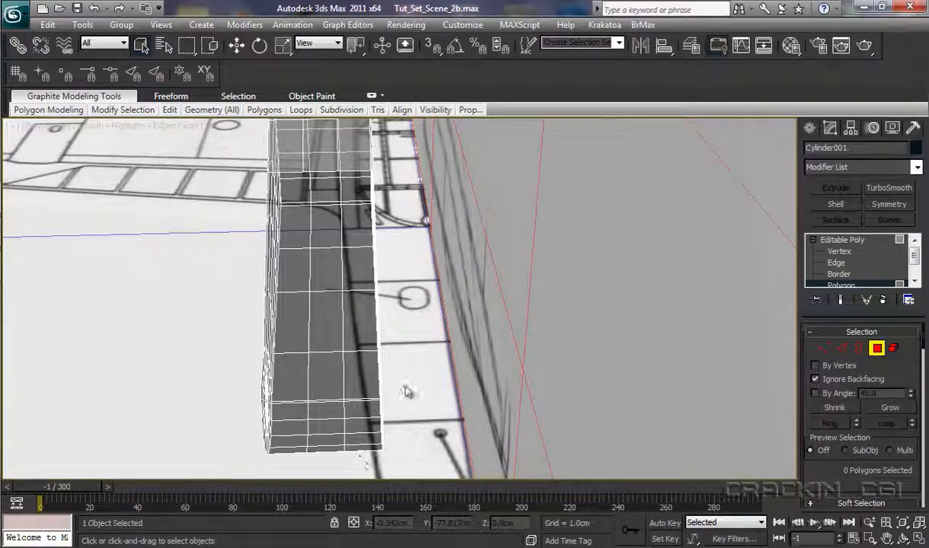
- Turn off Ignore Backfacing and delete the long strip of polygons that closes the gap between the two fork arms on the underside
{"action": "mouse_move", "coordinate": [417, 384]}
{"action": "middle_mouse_down", "text": "alt"}
{"action": "mouse_move", "coordinate": [421, 339]}
{"action": "mouse_move", "coordinate": [415, 398]}
{"action": "middle_mouse_up", "text": "alt"}
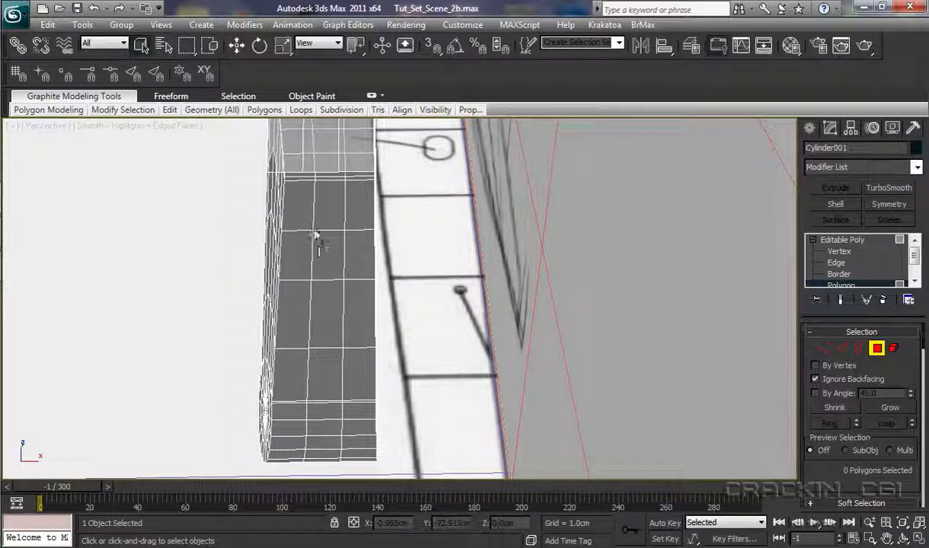
{"action": "left_click", "coordinate": [815, 379]}
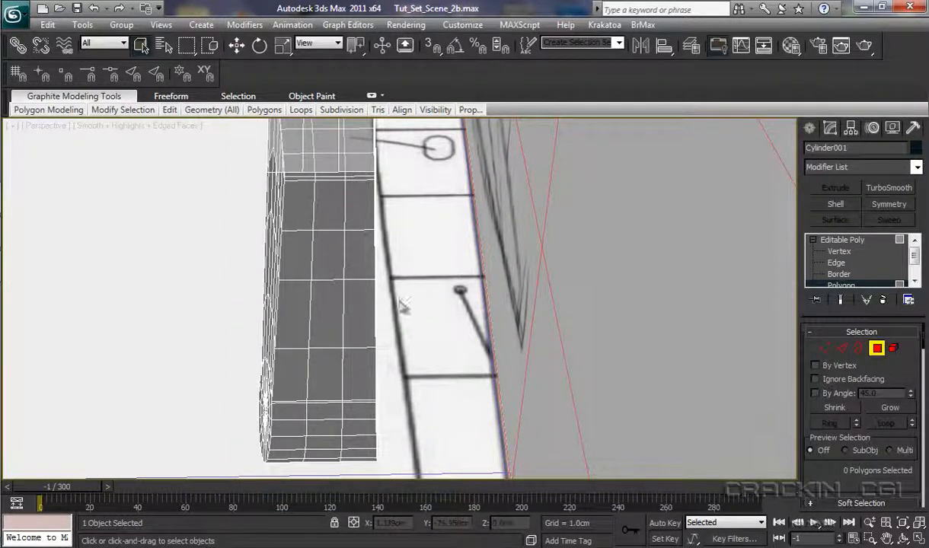
{"action": "left_click", "coordinate": [301, 208]}
{"action": "left_click_drag", "start_coordinate": [353, 365], "coordinate": [349, 485]}
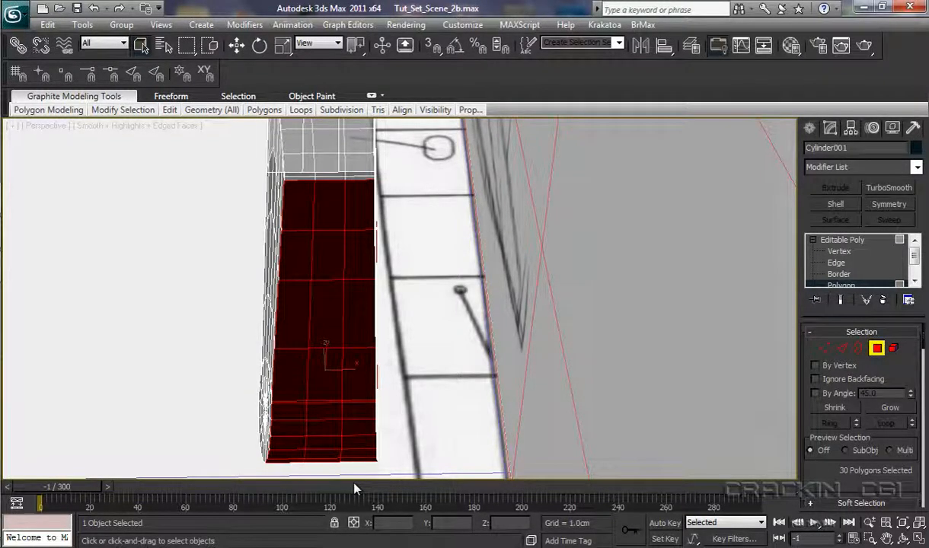
{"action": "key", "text": "Delete"}
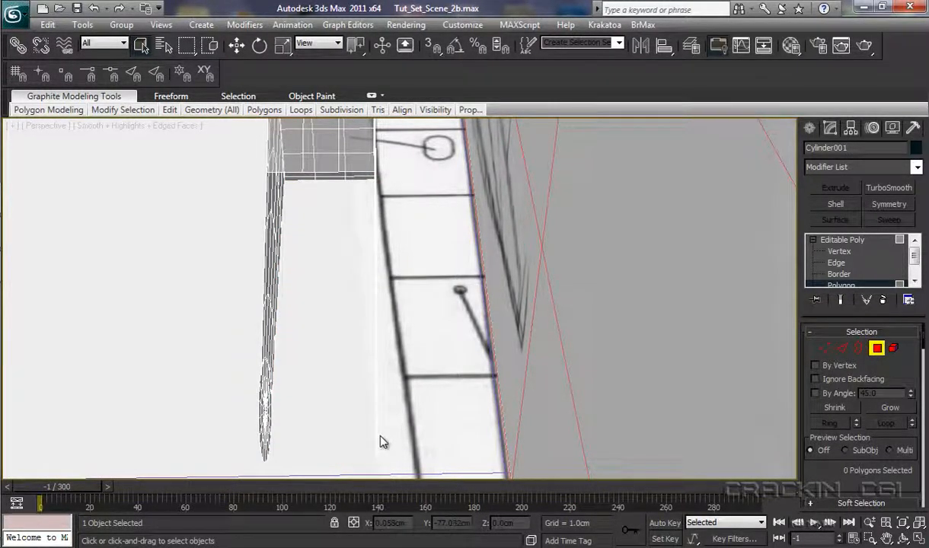
- Turn off the fork's see-through display and delete the row of polygons bordering the open gap at the bridge between the arms
{"action": "middle_click_drag", "start_coordinate": [382, 443], "coordinate": [392, 466], "text": "alt"}
{"action": "middle_click_drag", "start_coordinate": [452, 343], "coordinate": [476, 410]}
{"action": "key", "text": "alt+x"}
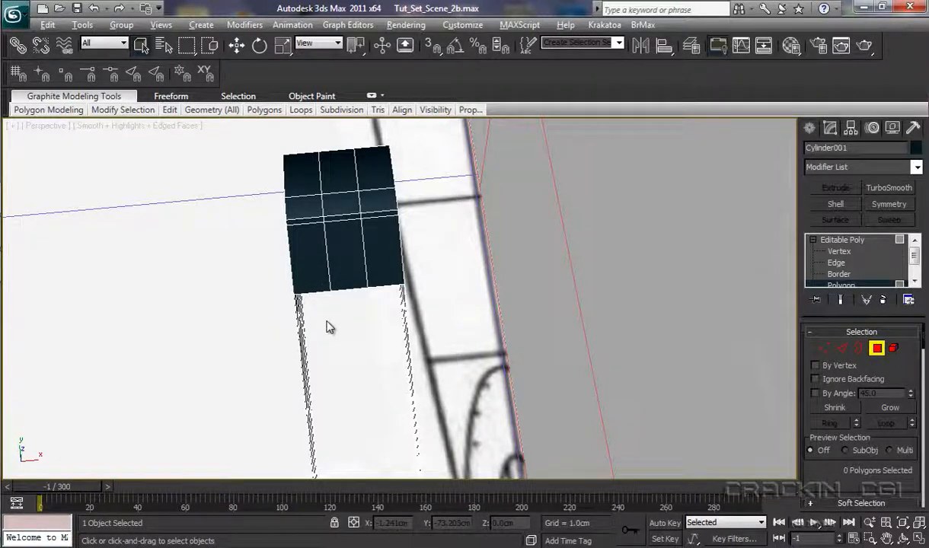
{"action": "left_click_drag", "start_coordinate": [327, 319], "coordinate": [373, 281]}
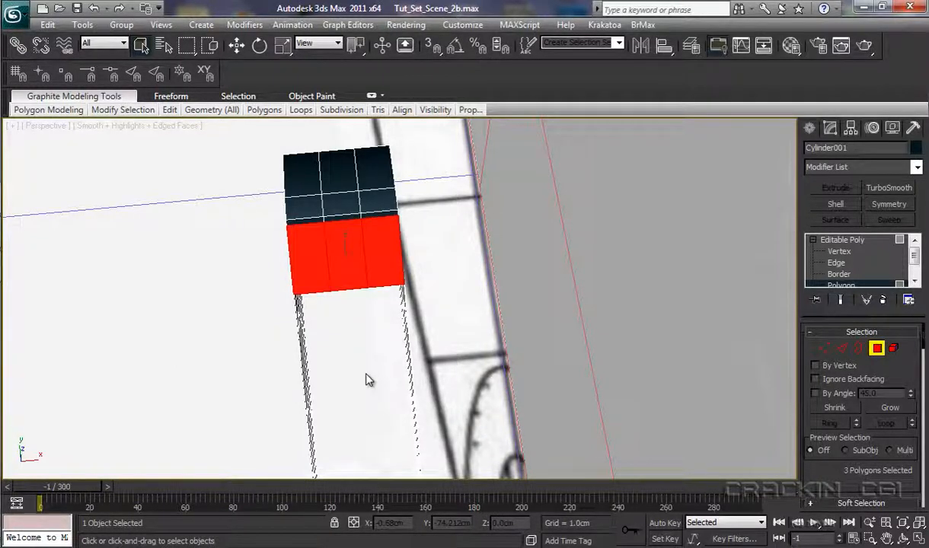
{"action": "key", "text": "Delete"}
- Unhide the Rear_Wheel object in the Tail_Section layer
{"action": "middle_click_drag", "start_coordinate": [373, 366], "coordinate": [411, 299], "text": "alt"}
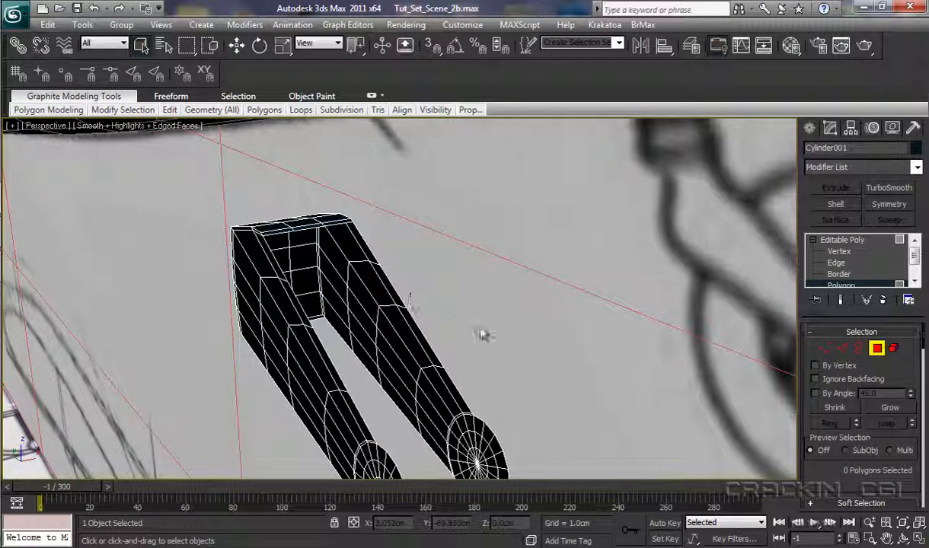
{"action": "middle_click_drag", "start_coordinate": [493, 319], "coordinate": [476, 431], "text": "alt"}
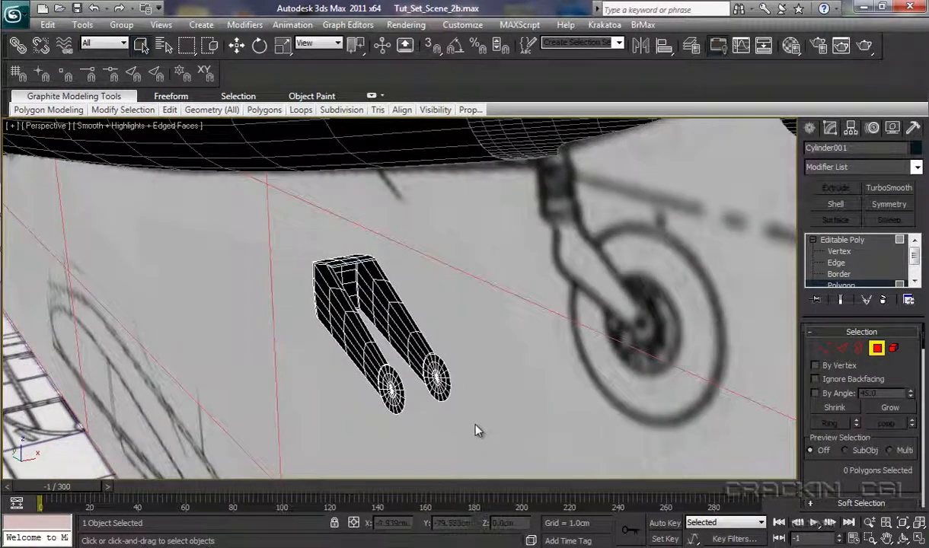
{"action": "left_click", "coordinate": [694, 49]}
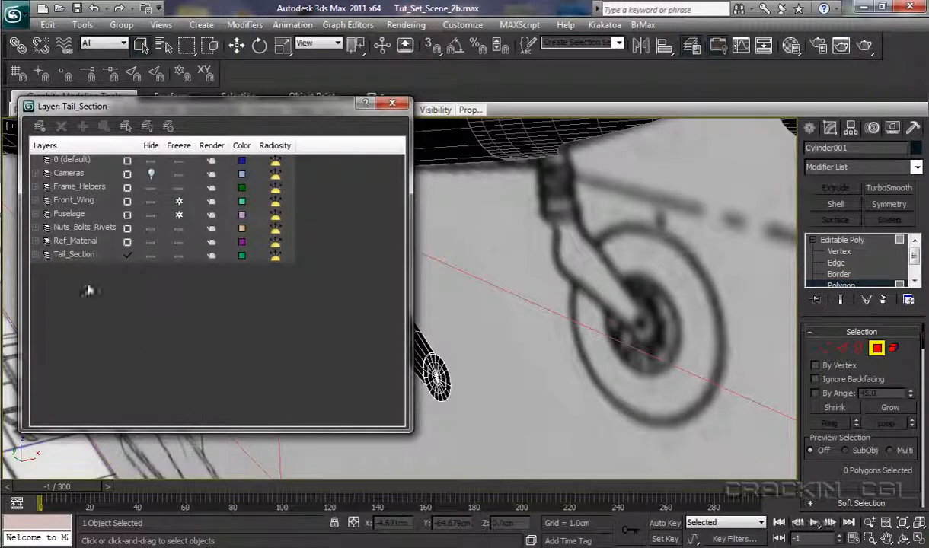
{"action": "left_click", "coordinate": [35, 255]}
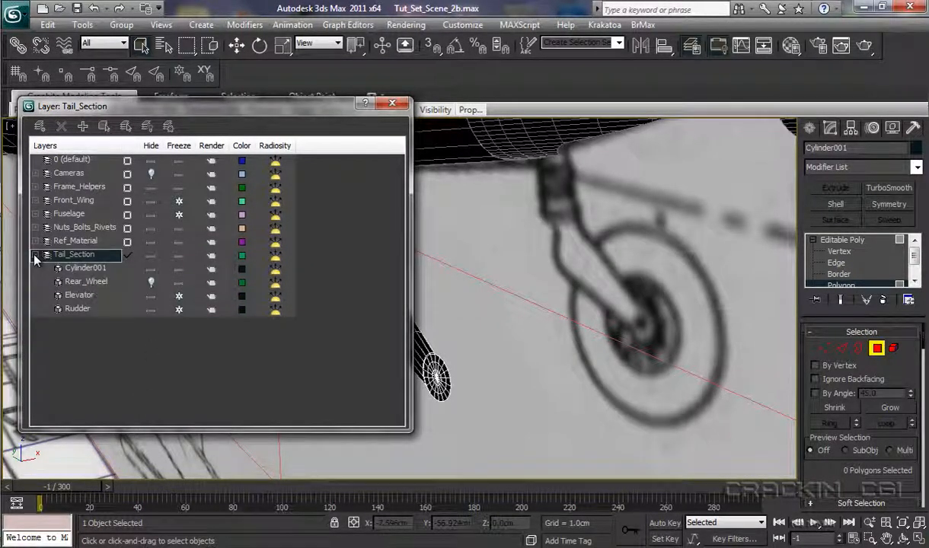
{"action": "left_click", "coordinate": [151, 283]}
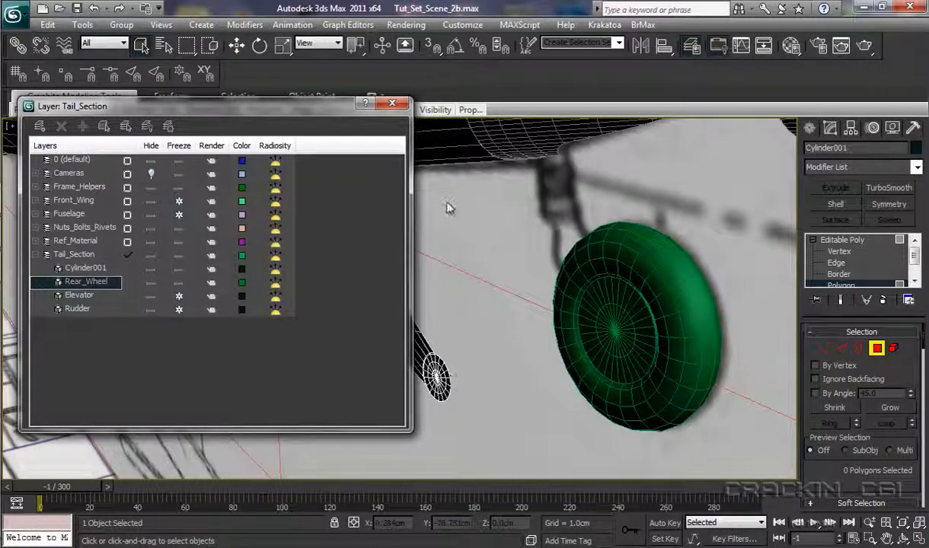
{"action": "left_click", "coordinate": [392, 103]}
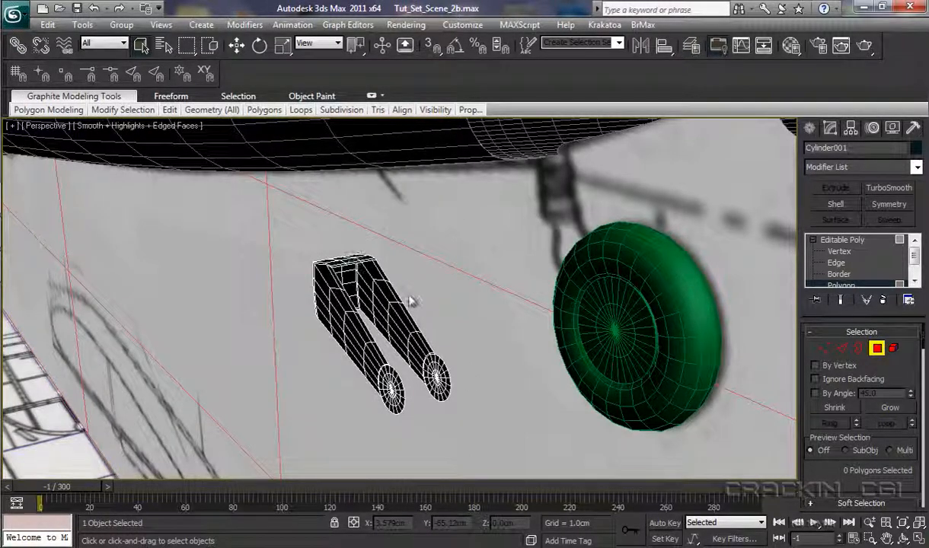
- Leave polygon editing and move the whole fork along X to about 8.8 cm so it straddles the rear wheel
{"action": "left_click", "coordinate": [382, 288]}
{"action": "left_click", "coordinate": [439, 298]}
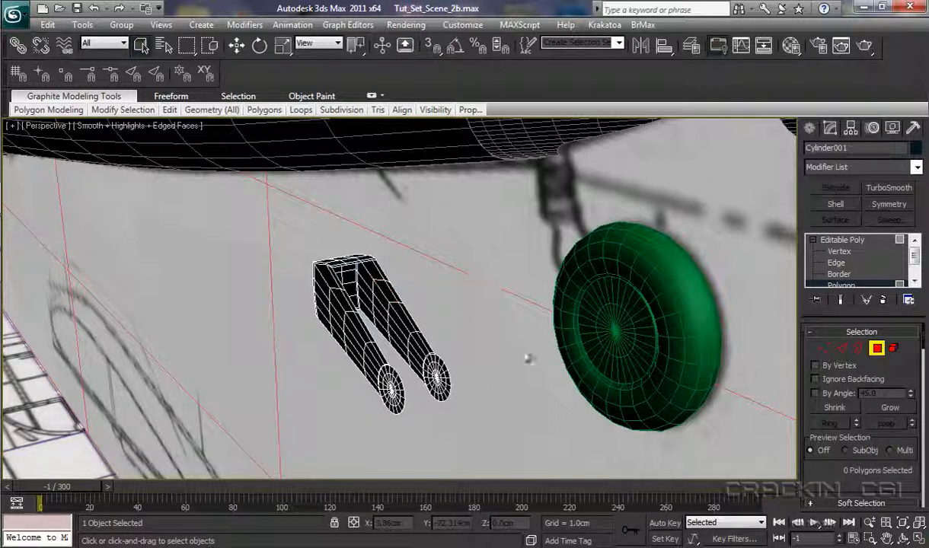
{"action": "left_click", "coordinate": [844, 242]}
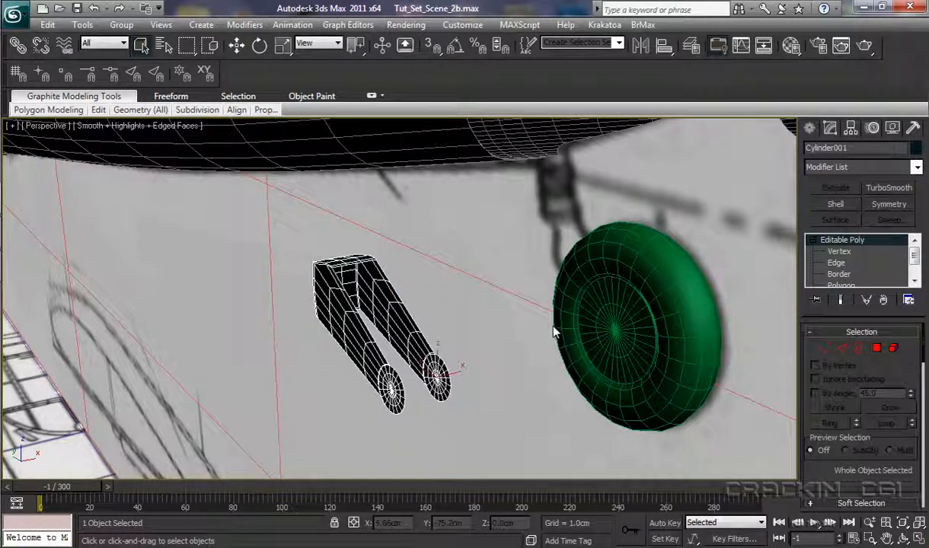
{"action": "key", "text": "w"}
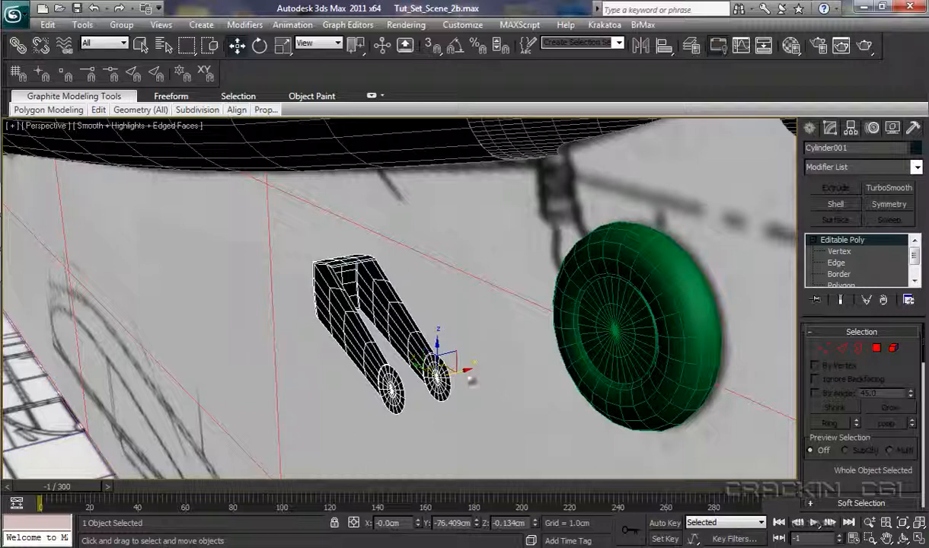
{"action": "left_click_drag", "start_coordinate": [468, 372], "coordinate": [669, 326]}
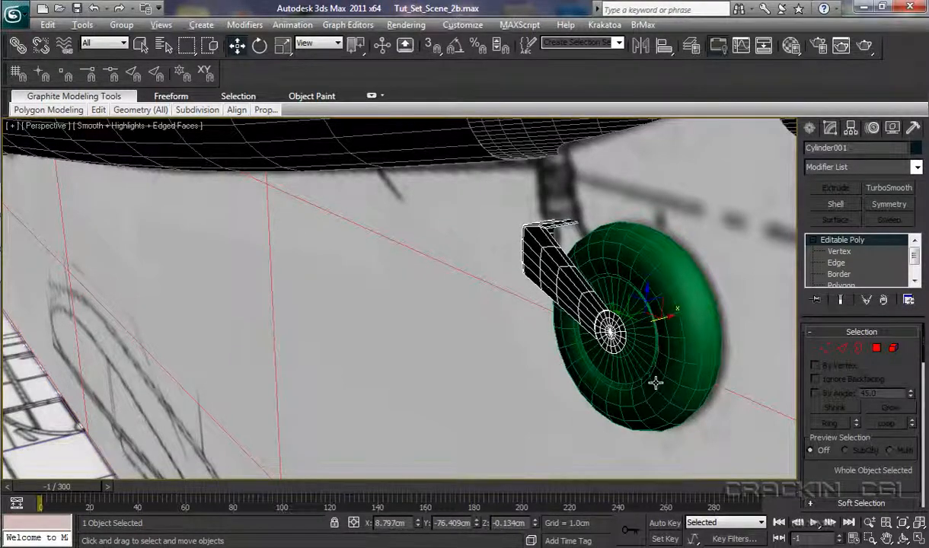
- Widen the fork along the X axis so both arms clear the wheel, and shift it to X 9.295 cm
{"action": "middle_click_drag", "start_coordinate": [655, 383], "coordinate": [588, 388], "text": "alt"}
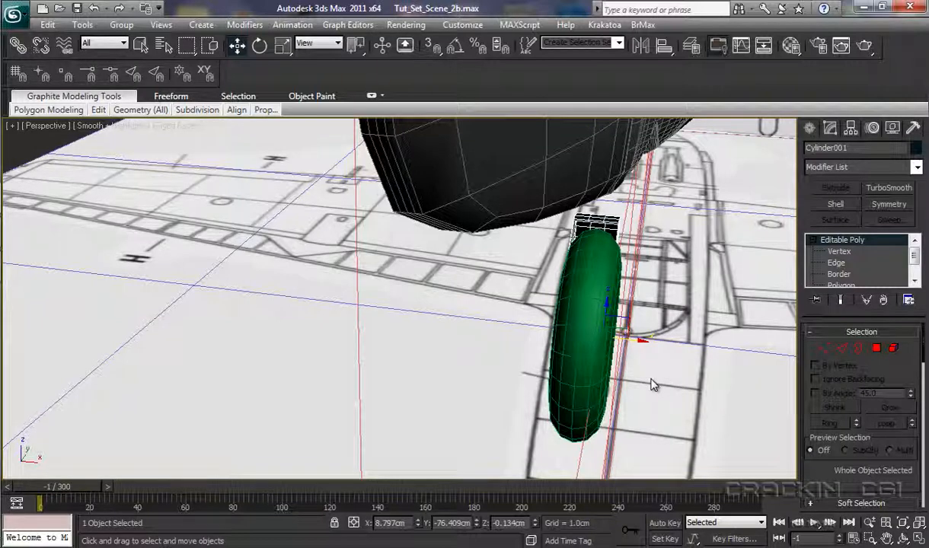
{"action": "key", "text": "r"}
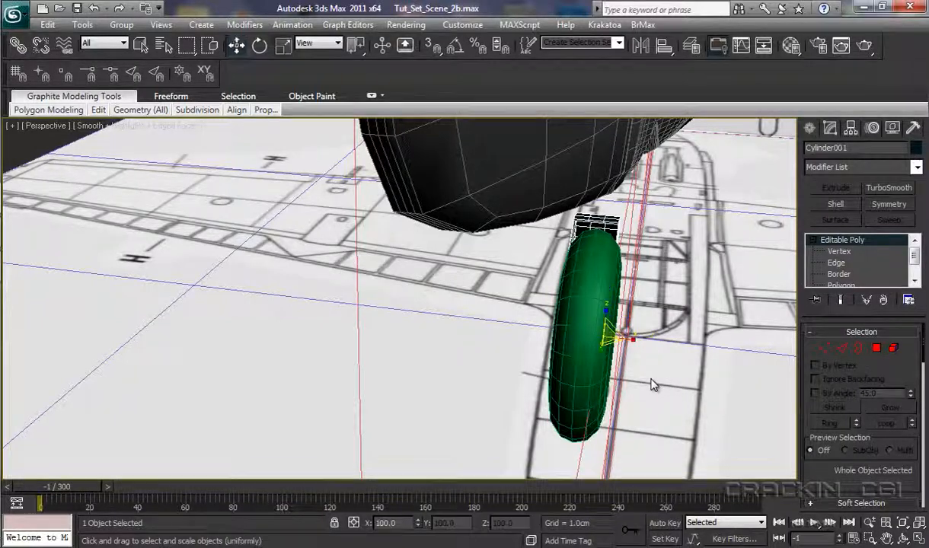
{"action": "key", "text": "r"}
{"action": "left_click_drag", "start_coordinate": [632, 339], "coordinate": [653, 344]}
{"action": "key", "text": "w"}
{"action": "key", "text": "r"}
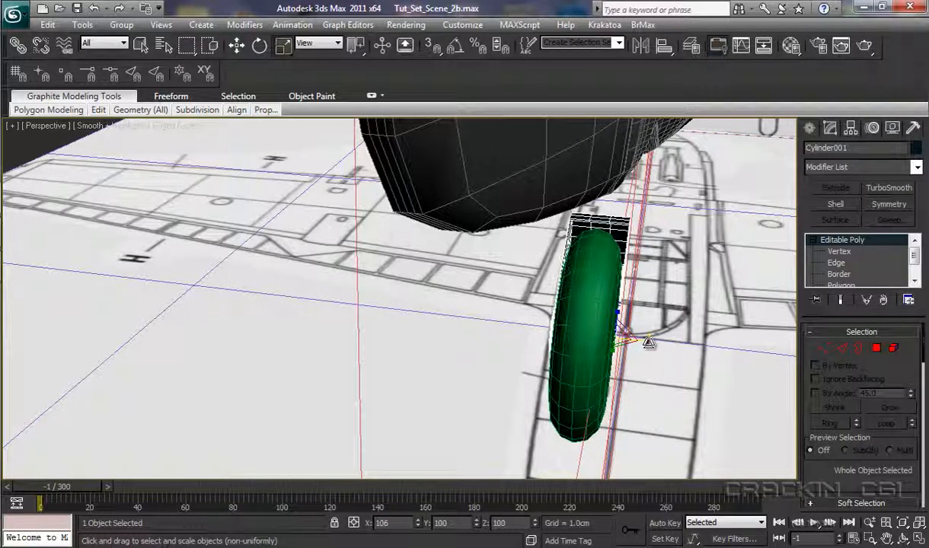
{"action": "key", "text": "w"}
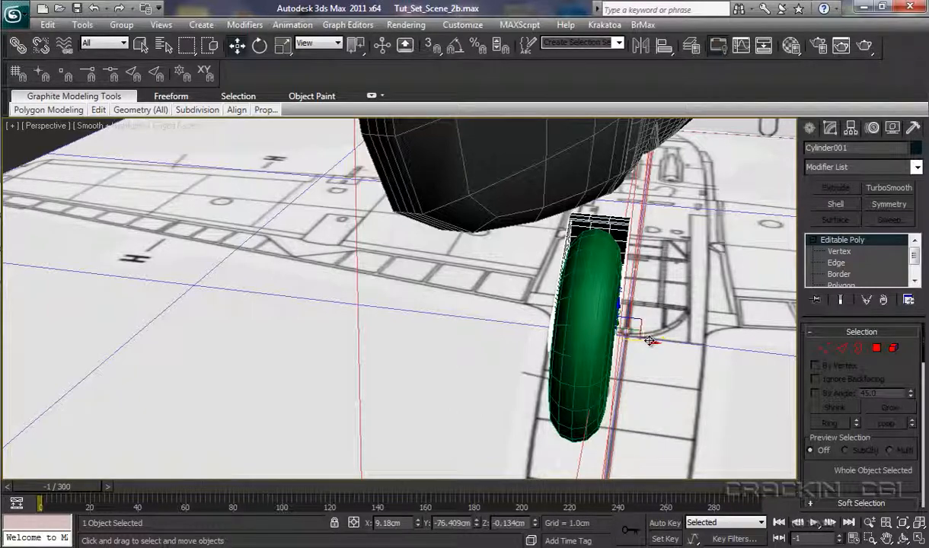
{"action": "left_click_drag", "start_coordinate": [649, 341], "coordinate": [654, 342]}
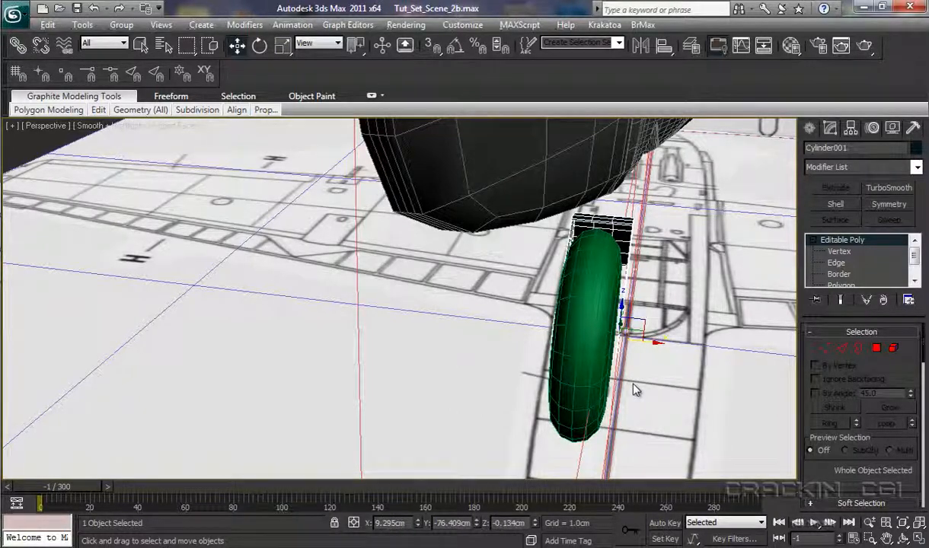
- Add a Shell modifier to the fork with an outer amount of 0 cm and an inner amount of 0.136 cm
{"action": "middle_click_drag", "start_coordinate": [635, 389], "coordinate": [694, 371], "text": "alt"}
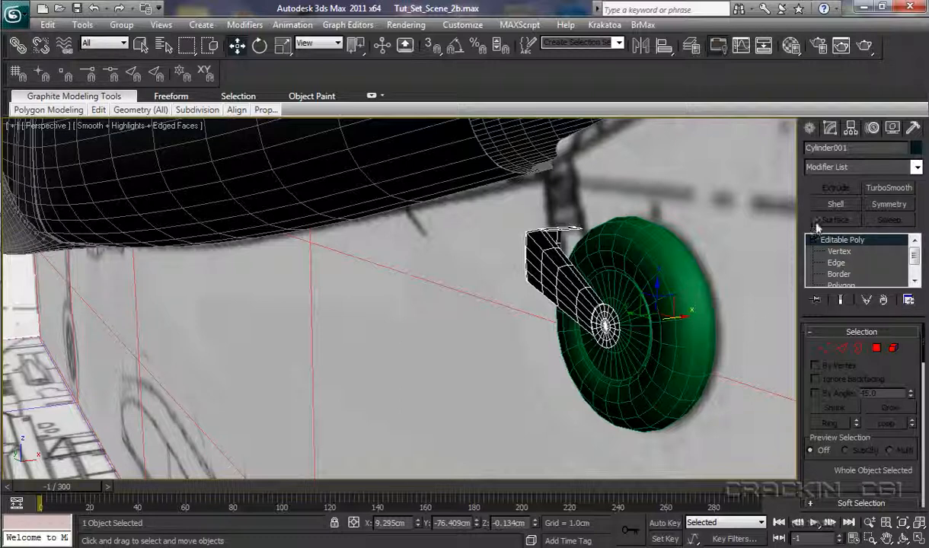
{"action": "left_click", "coordinate": [835, 206]}
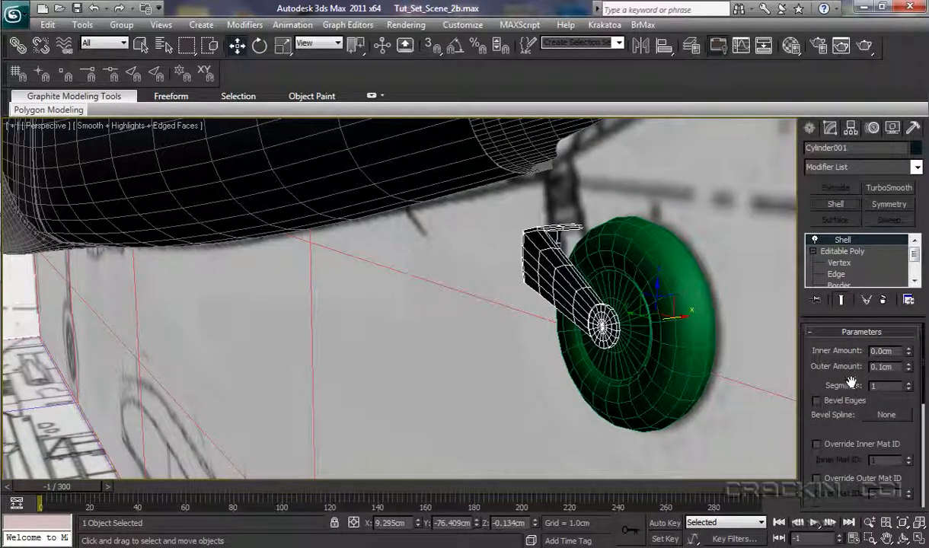
{"action": "left_click", "coordinate": [908, 370]}
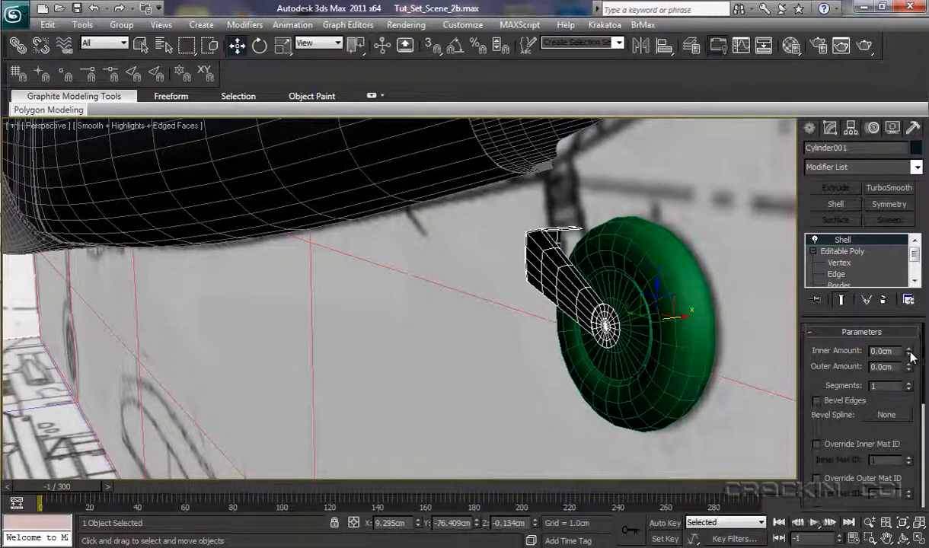
{"action": "left_click_drag", "start_coordinate": [910, 353], "coordinate": [868, 247]}
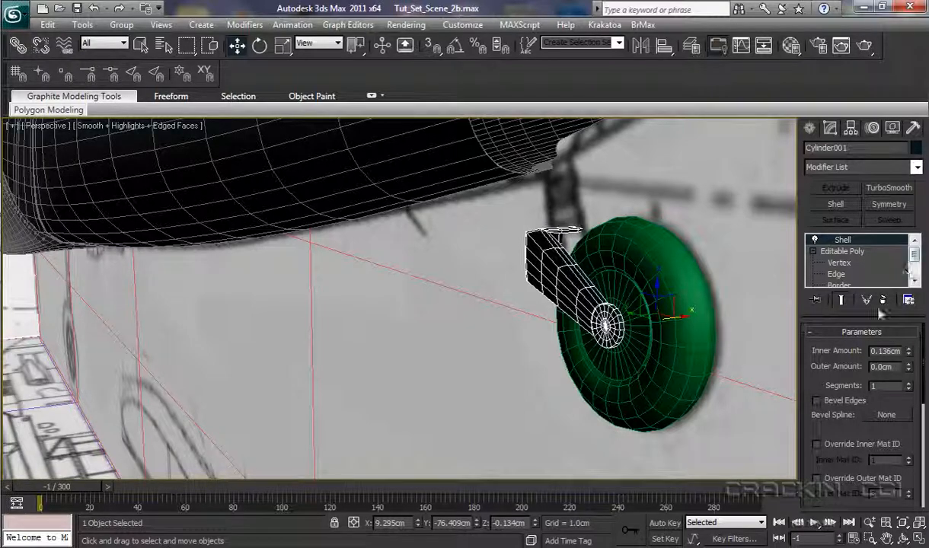
- Apply a TurboSmooth modifier with 1 iteration on top of the fork's Shell modifier
{"action": "middle_click_drag", "start_coordinate": [721, 385], "coordinate": [790, 379], "text": "alt"}
{"action": "scroll", "coordinate": [551, 429], "scroll_direction": "down", "scroll_amount": 3}
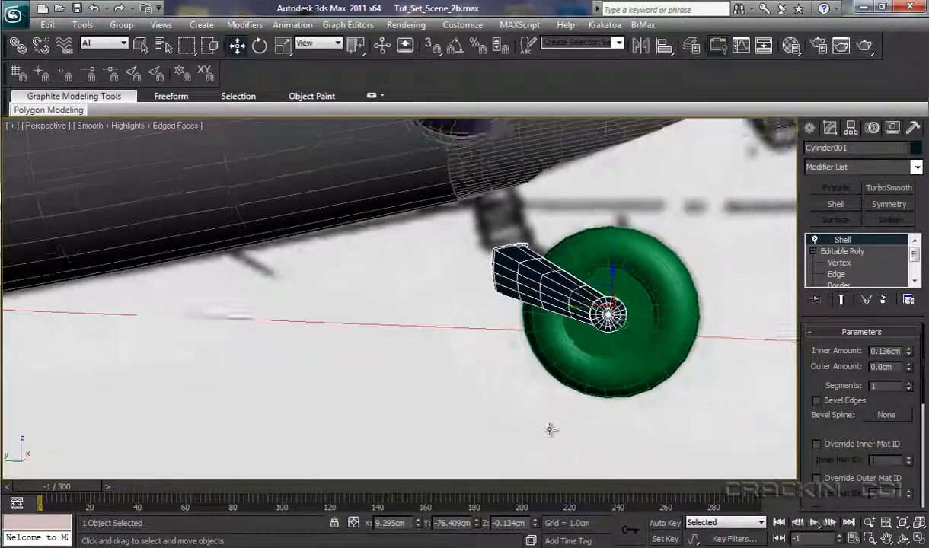
{"action": "middle_click_drag", "start_coordinate": [618, 404], "coordinate": [464, 432]}
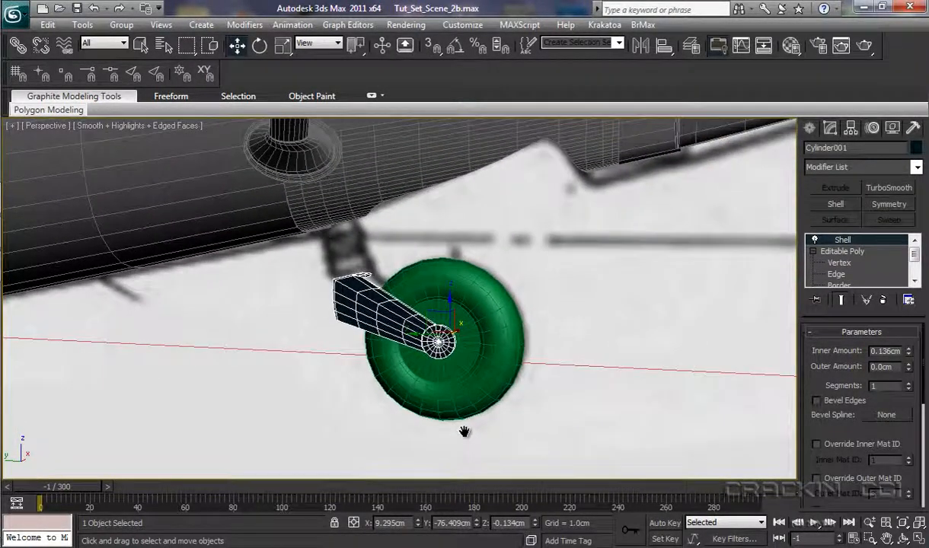
{"action": "key", "text": "l"}
{"action": "key", "text": "z"}
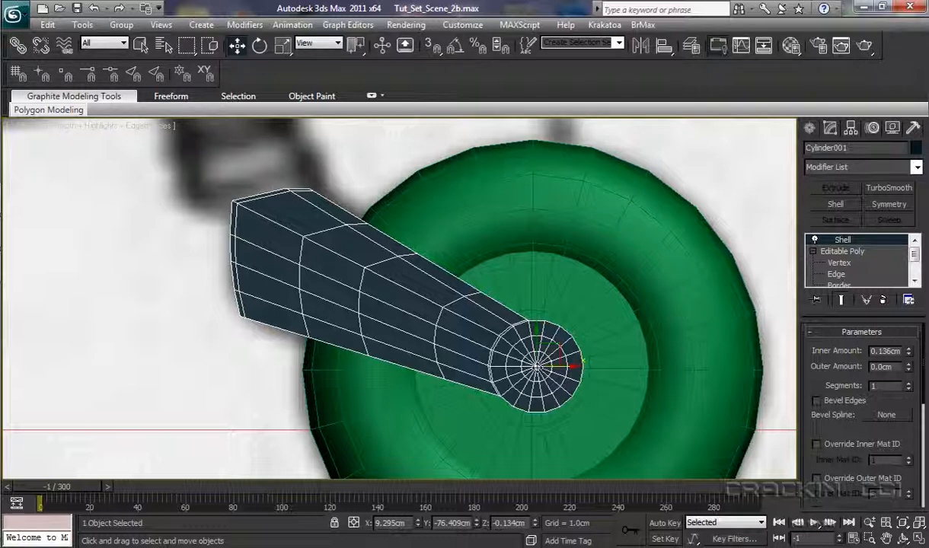
{"action": "left_click", "coordinate": [886, 189]}
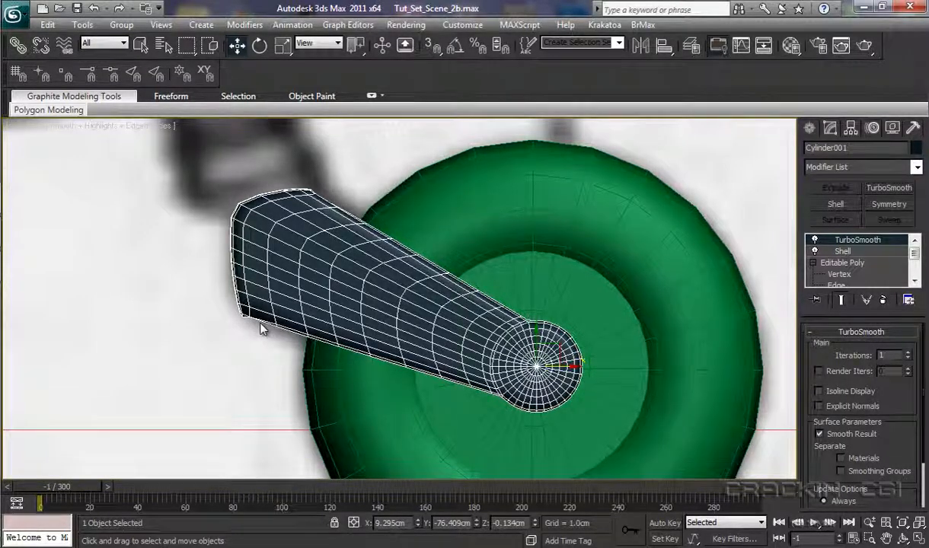
{"action": "scroll", "coordinate": [260, 328], "scroll_direction": "down", "scroll_amount": 2}
{"action": "mouse_move", "coordinate": [357, 305]}
{"action": "middle_mouse_down", "text": "alt"}
{"action": "mouse_move", "coordinate": [467, 268]}
{"action": "mouse_move", "coordinate": [356, 319]}
{"action": "mouse_move", "coordinate": [324, 308]}
{"action": "mouse_move", "coordinate": [351, 318]}
{"action": "middle_mouse_up", "text": "alt"}
{"action": "key", "text": "l"}
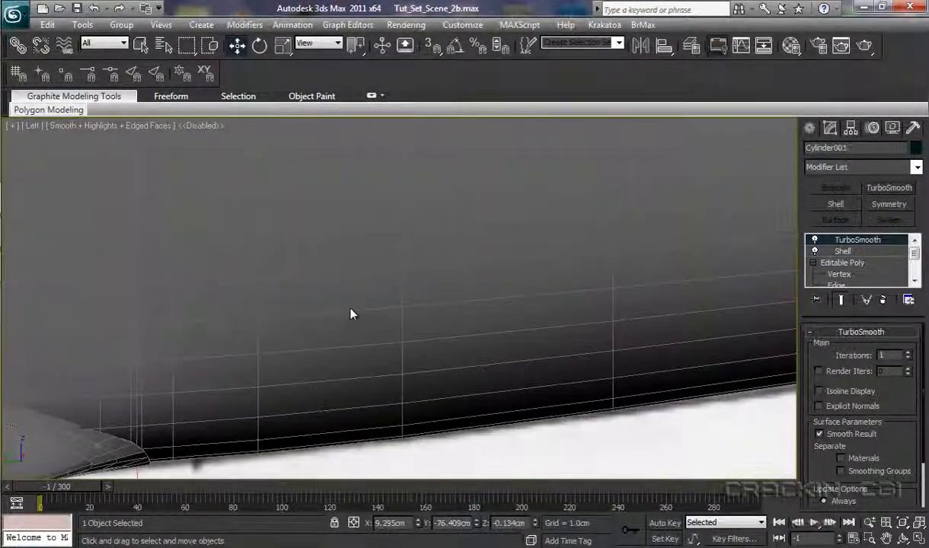
{"action": "key", "text": "z"}
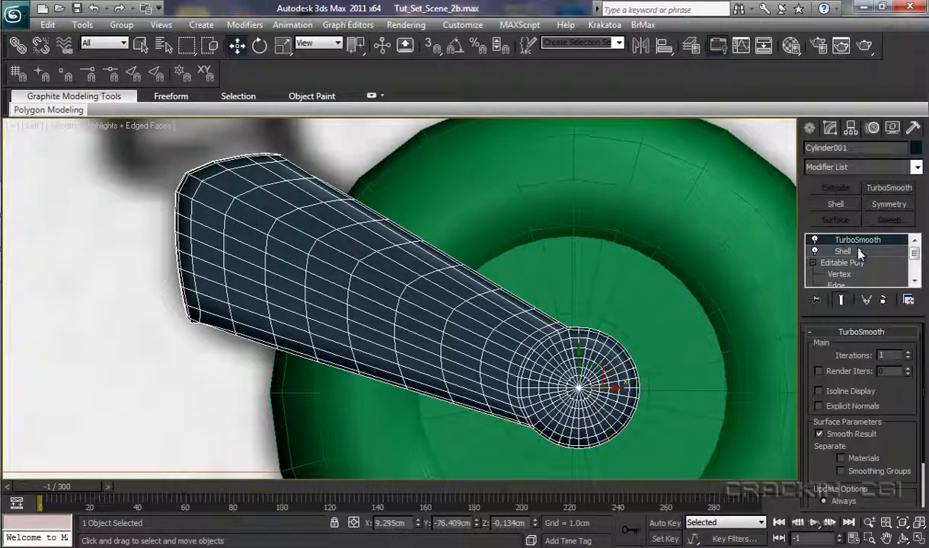
- Convert the fork with its Shell and TurboSmooth modifiers to an Editable Poly
{"action": "right_click", "coordinate": [530, 348]}
{"action": "mouse_move", "coordinate": [562, 468]}
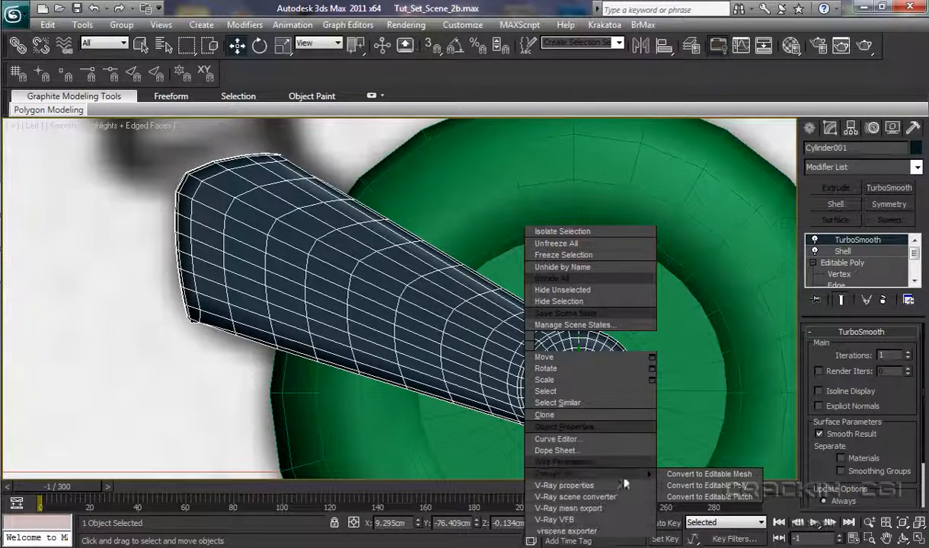
{"action": "left_click", "coordinate": [698, 487]}
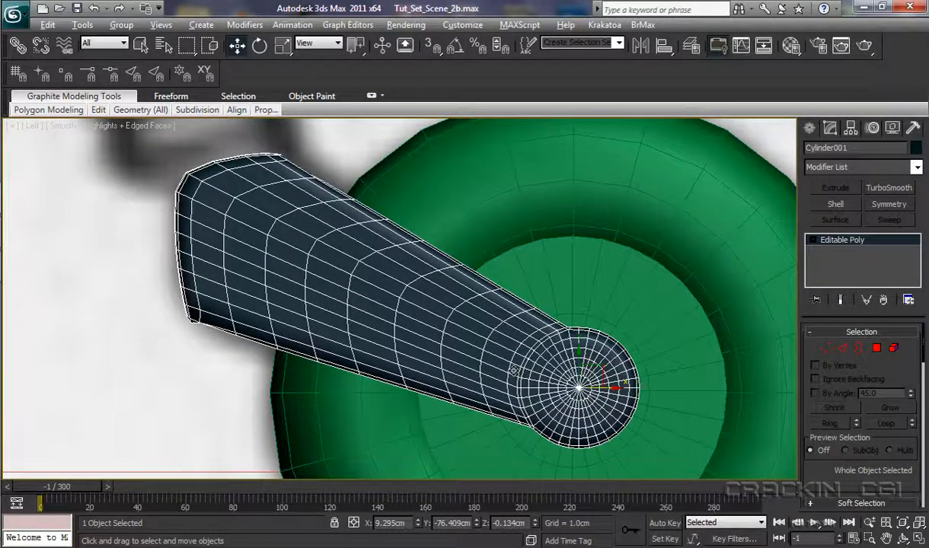
{"action": "scroll", "coordinate": [515, 371], "scroll_direction": "down", "scroll_amount": 5}
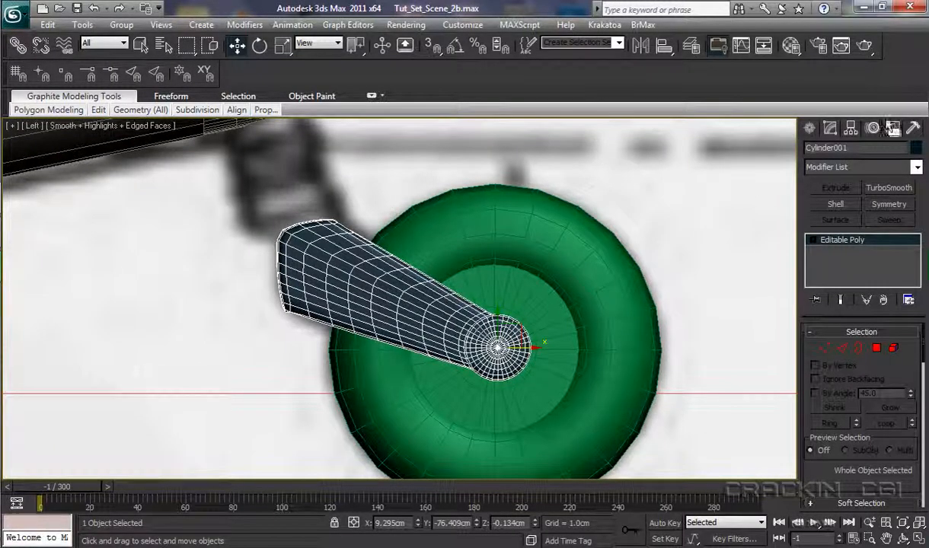
- Center the fork's pivot on the object, and move only the pivot to the fork's upper end at Y -72.112 cm, Z 2.638 cm
{"action": "left_click", "coordinate": [851, 129]}
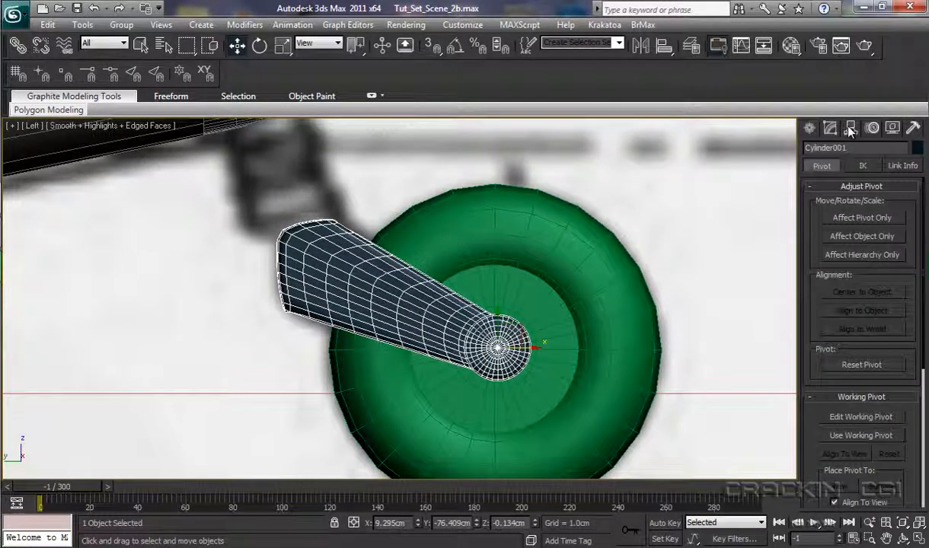
{"action": "left_click", "coordinate": [868, 220]}
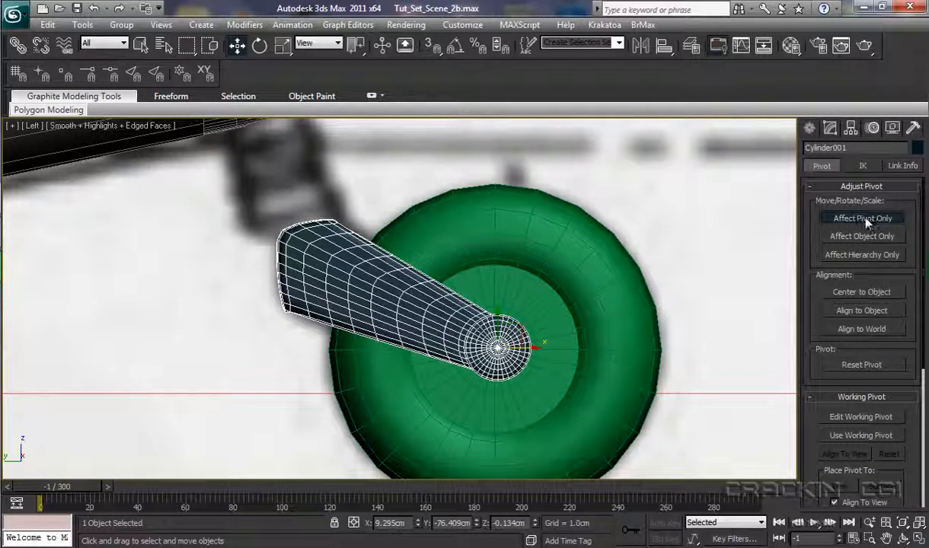
{"action": "left_click", "coordinate": [841, 294]}
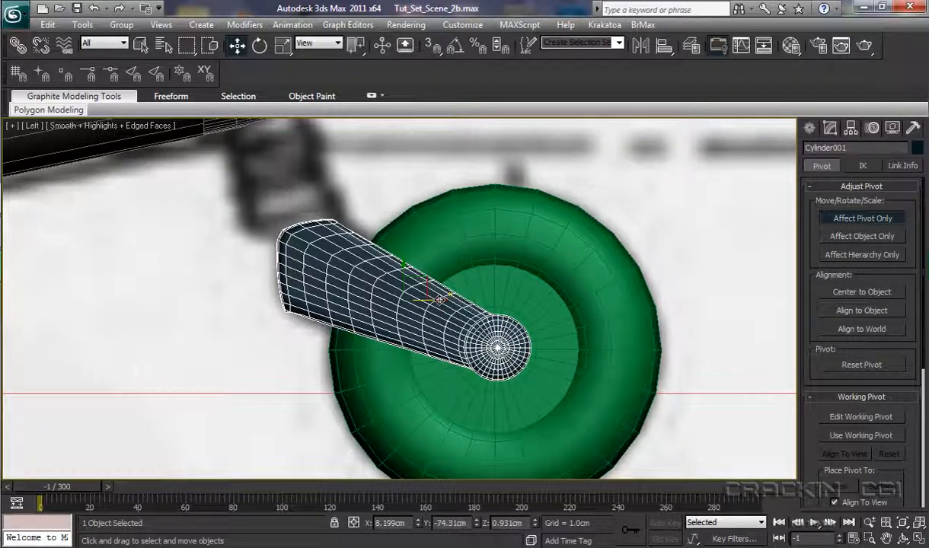
{"action": "left_click_drag", "start_coordinate": [440, 298], "coordinate": [346, 295]}
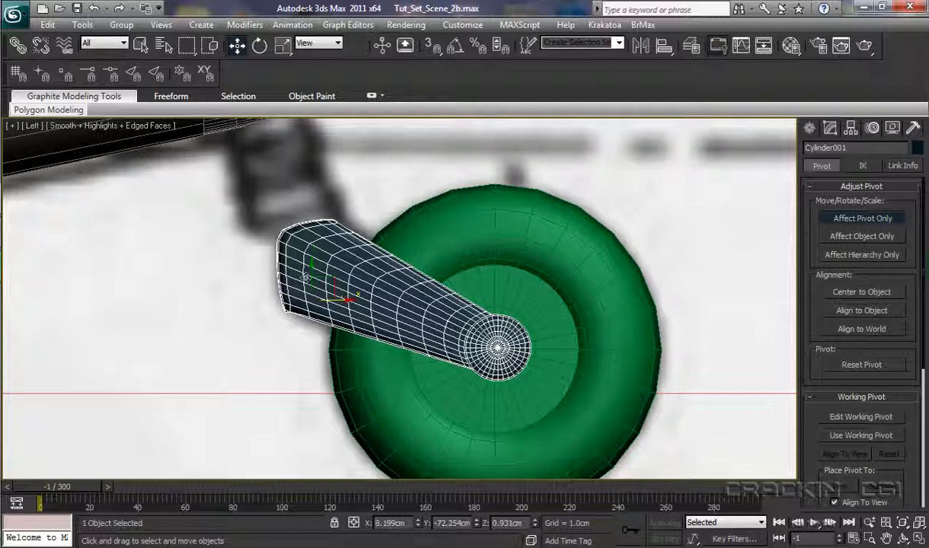
{"action": "left_click_drag", "start_coordinate": [312, 263], "coordinate": [328, 191]}
{"action": "left_click_drag", "start_coordinate": [348, 222], "coordinate": [343, 222]}
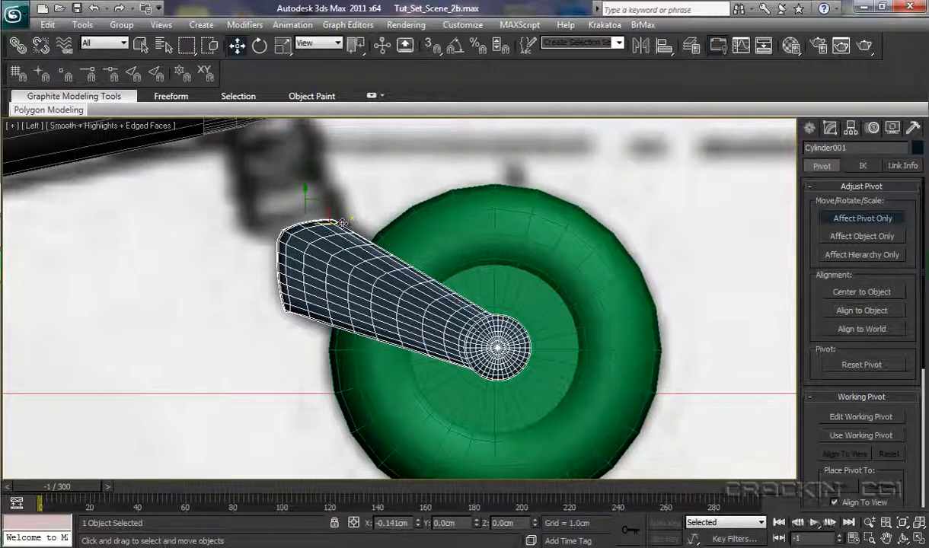
{"action": "left_click_drag", "start_coordinate": [342, 222], "coordinate": [343, 222]}
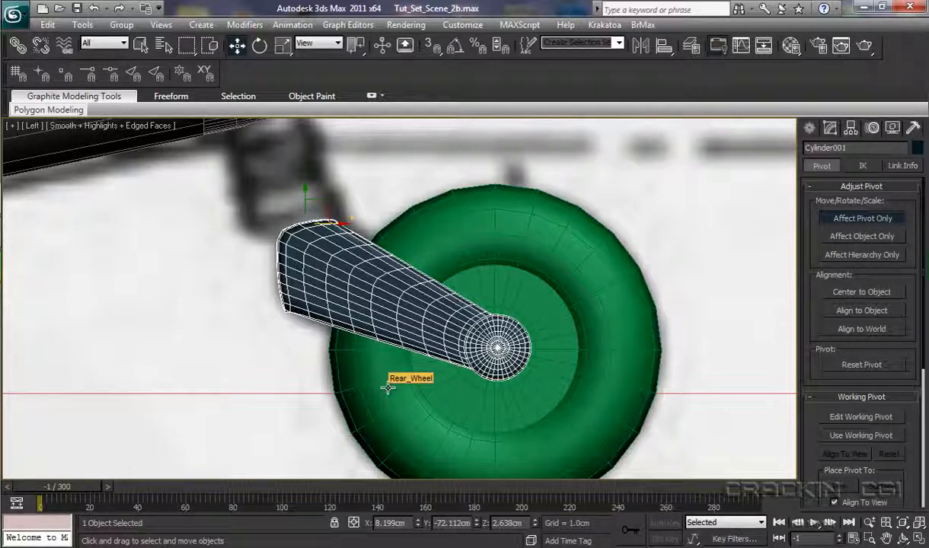
{"action": "left_click", "coordinate": [825, 217]}
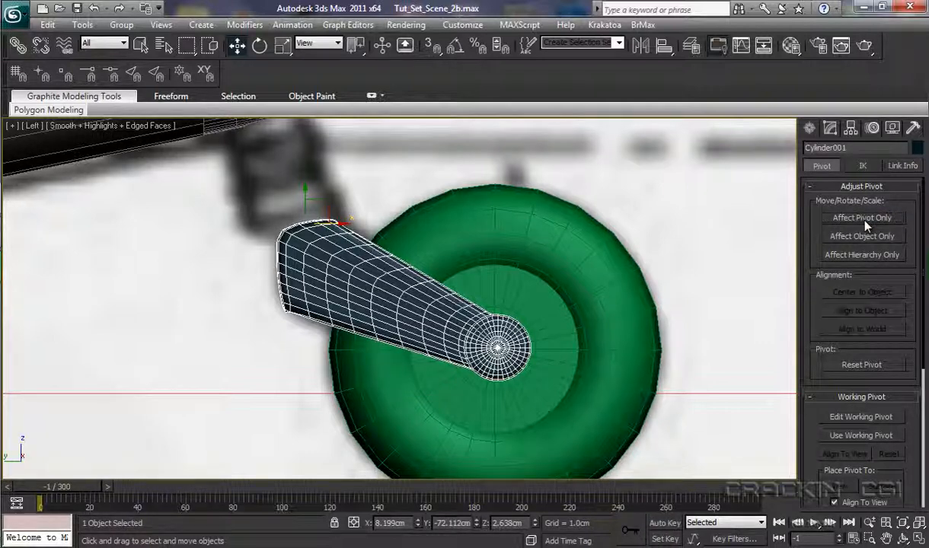
- Shift the fork slightly along the length of the aircraft to Y -72.035 cm, and deselect it
{"action": "left_click", "coordinate": [722, 281]}
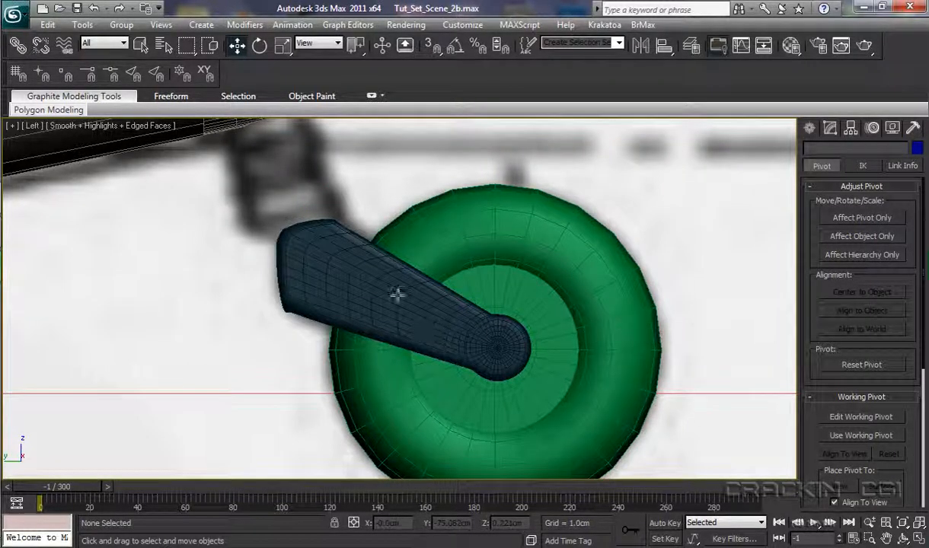
{"action": "left_click", "coordinate": [340, 269]}
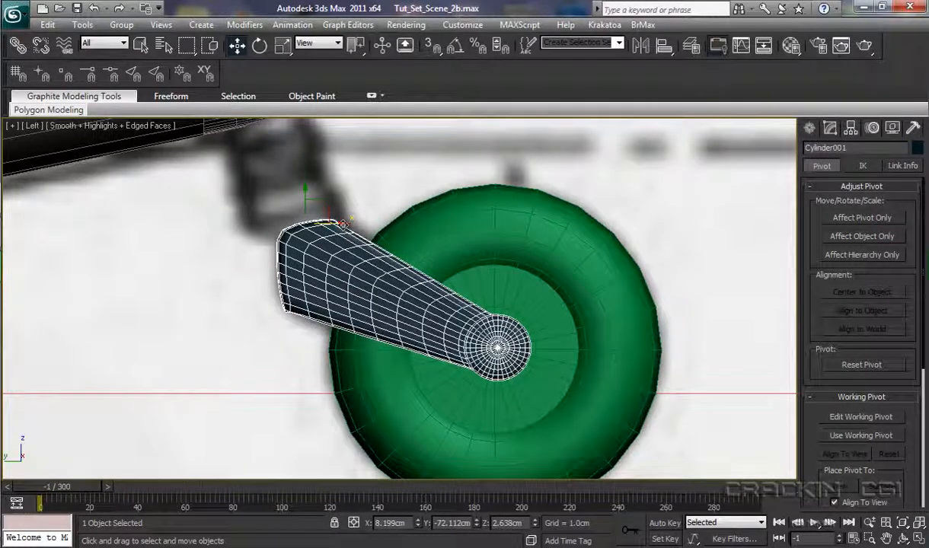
{"action": "mouse_move", "coordinate": [343, 225]}
{"action": "left_mouse_down"}
{"action": "mouse_move", "coordinate": [300, 223]}
{"action": "mouse_move", "coordinate": [339, 228]}
{"action": "left_mouse_up"}
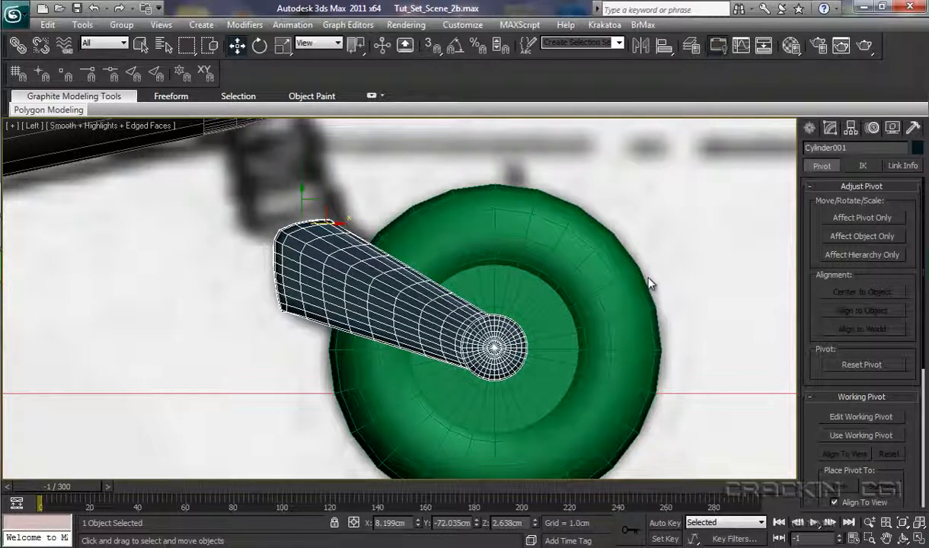
{"action": "left_click", "coordinate": [679, 260]}
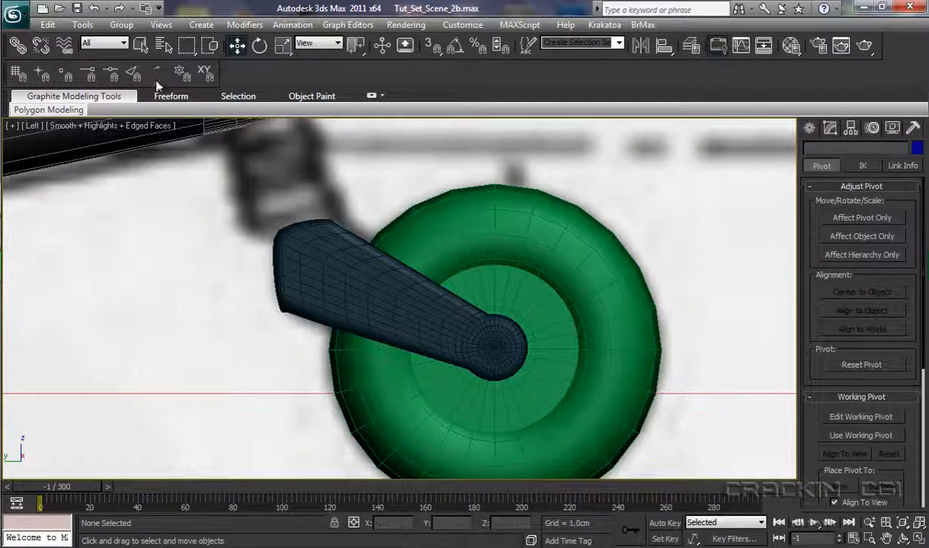
- Link Rear_Wheel to the fork so that the fork is the wheel's parent
{"action": "left_click", "coordinate": [16, 46]}
{"action": "left_click", "coordinate": [19, 47]}
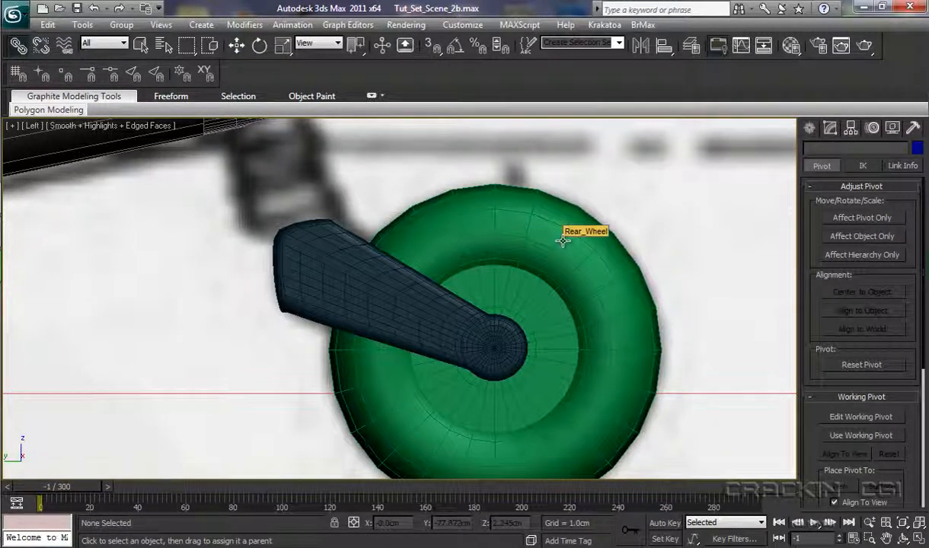
{"action": "left_click_drag", "start_coordinate": [563, 241], "coordinate": [324, 240]}
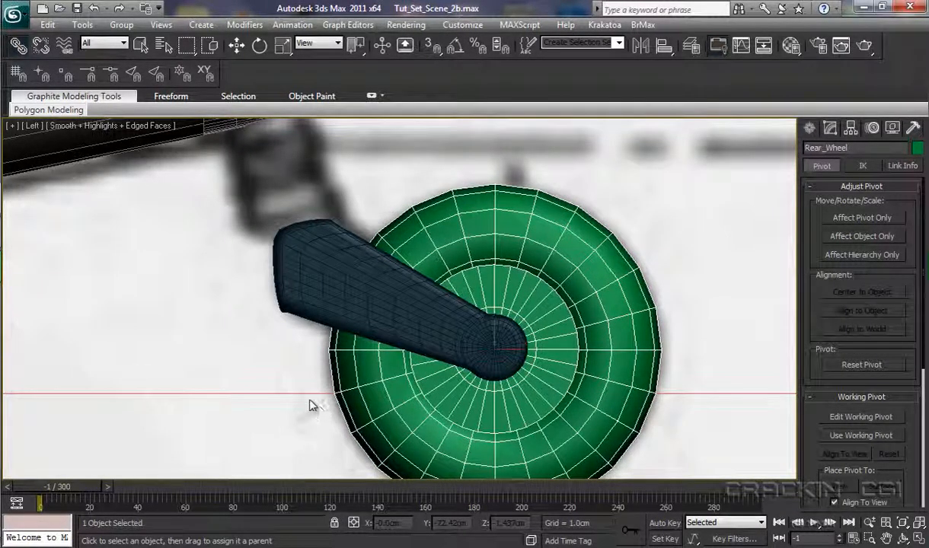
{"action": "scroll", "coordinate": [322, 440], "scroll_direction": "down", "scroll_amount": 3}
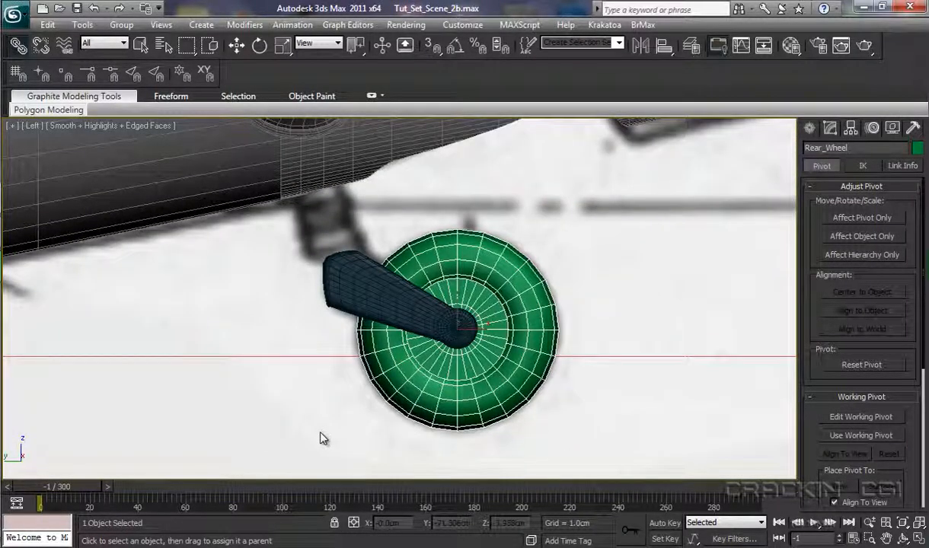
- Test the wheel link in a perspective view by rotating the fork about Z to about 83 degrees, and undo the rotation
{"action": "key", "text": "p"}
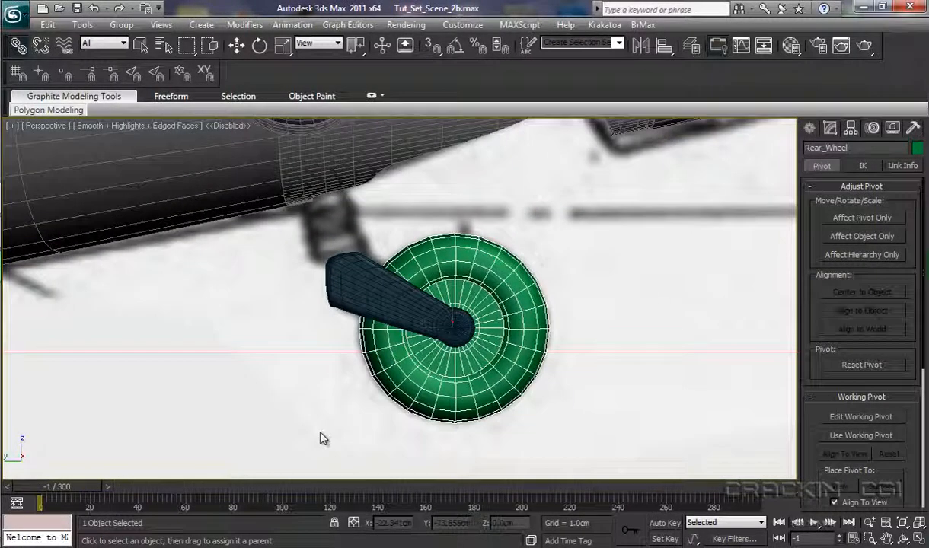
{"action": "middle_click_drag", "start_coordinate": [355, 403], "coordinate": [314, 417], "text": "alt"}
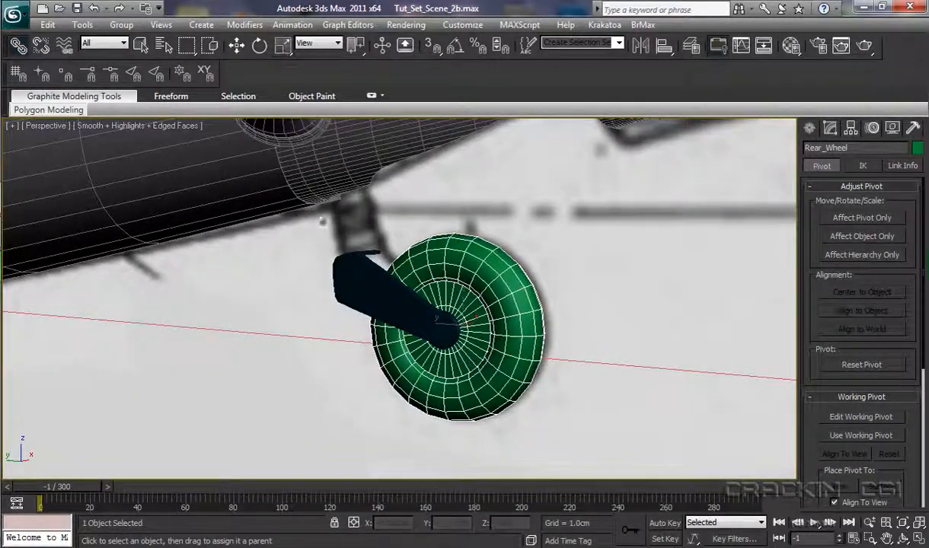
{"action": "left_click", "coordinate": [347, 266]}
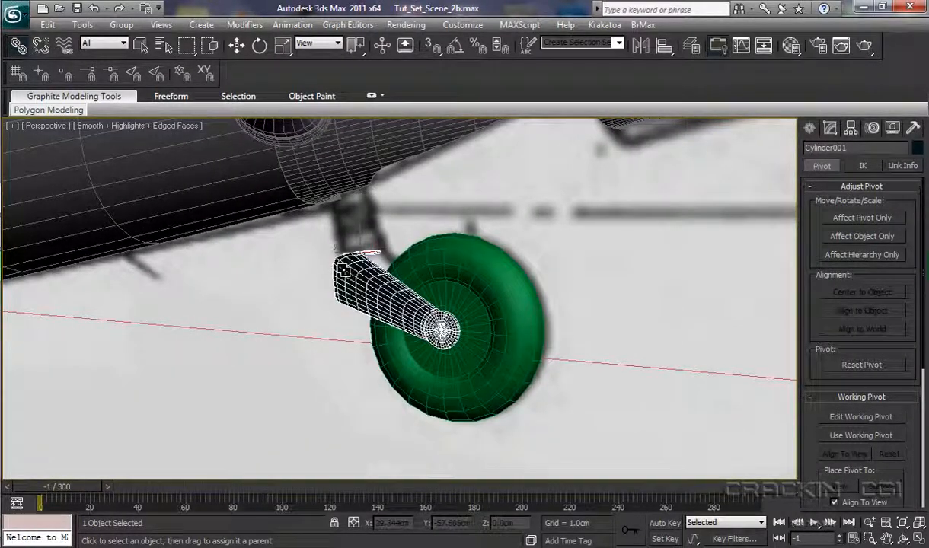
{"action": "left_click", "coordinate": [260, 45]}
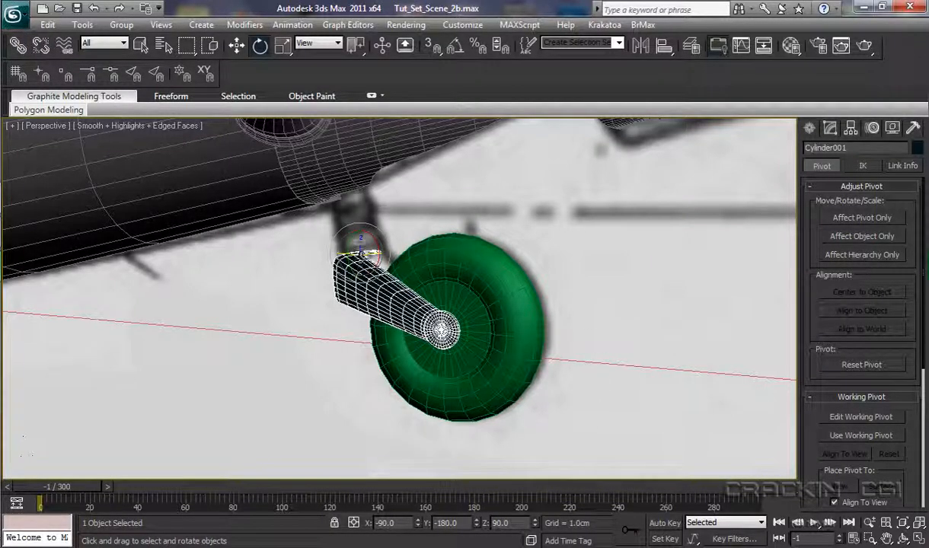
{"action": "left_click_drag", "start_coordinate": [349, 243], "coordinate": [355, 281]}
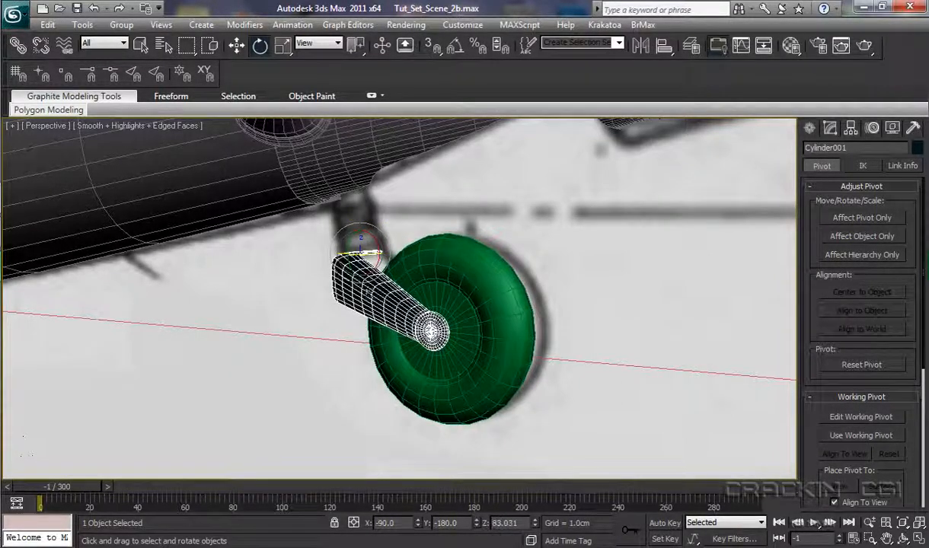
{"action": "left_click", "coordinate": [94, 10]}
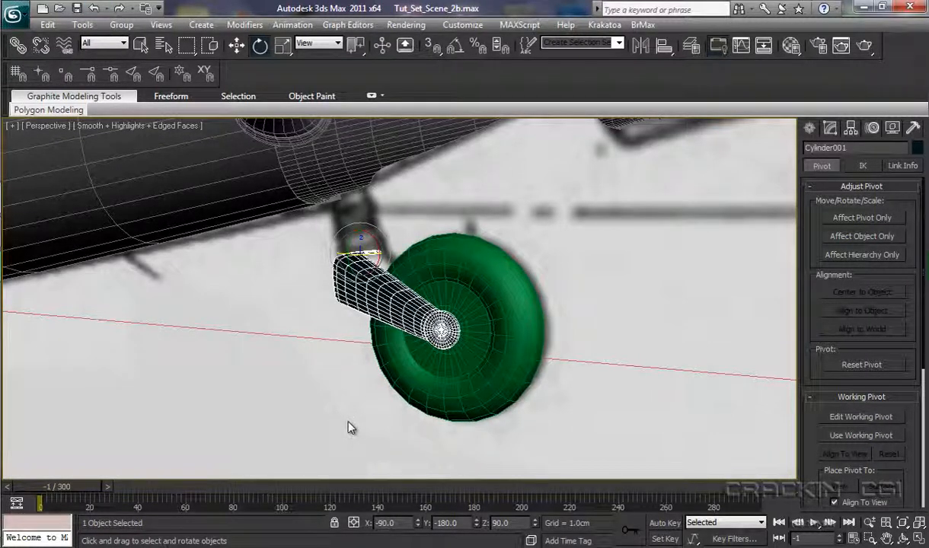
- In the Left view, move the blue hexagonal bolt onto the center of the fork's round end at Y -76.332 cm, Z -0.133 cm
{"action": "key", "text": "l"}
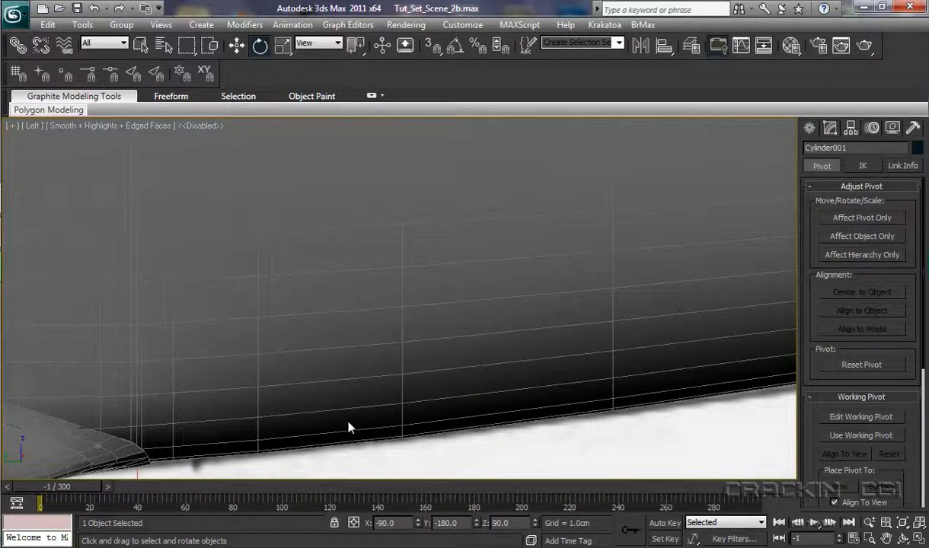
{"action": "key", "text": "p"}
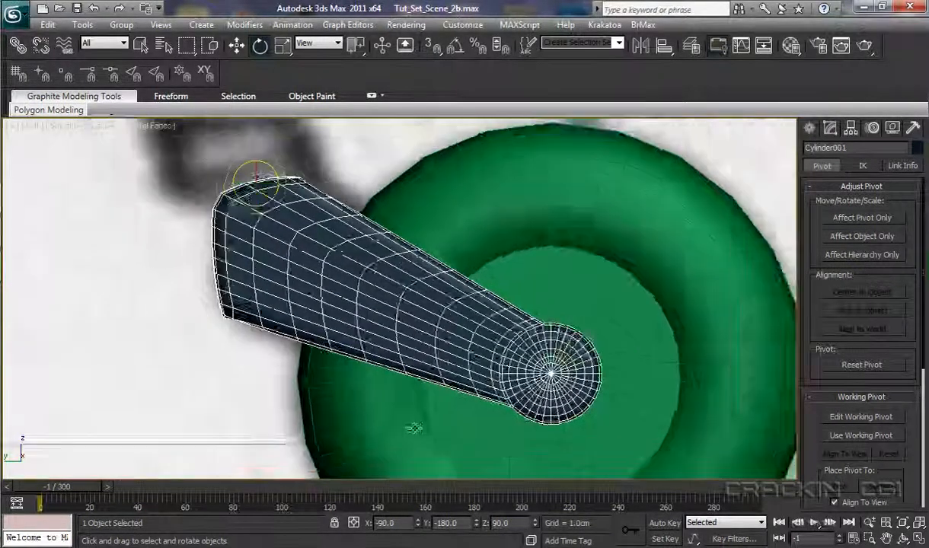
{"action": "middle_click_drag", "start_coordinate": [415, 428], "coordinate": [417, 523], "text": "ctrl+alt"}
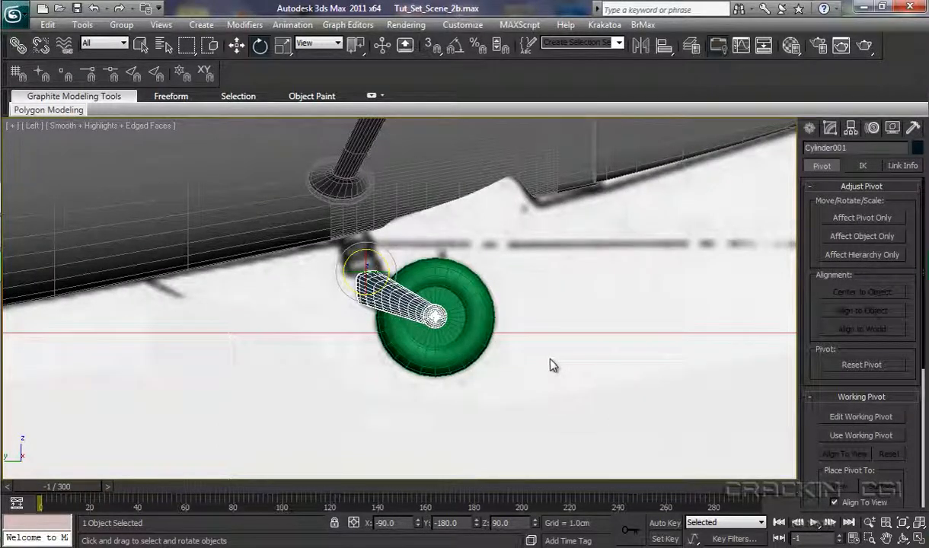
{"action": "middle_click_drag", "start_coordinate": [553, 365], "coordinate": [555, 315], "text": "ctrl+alt"}
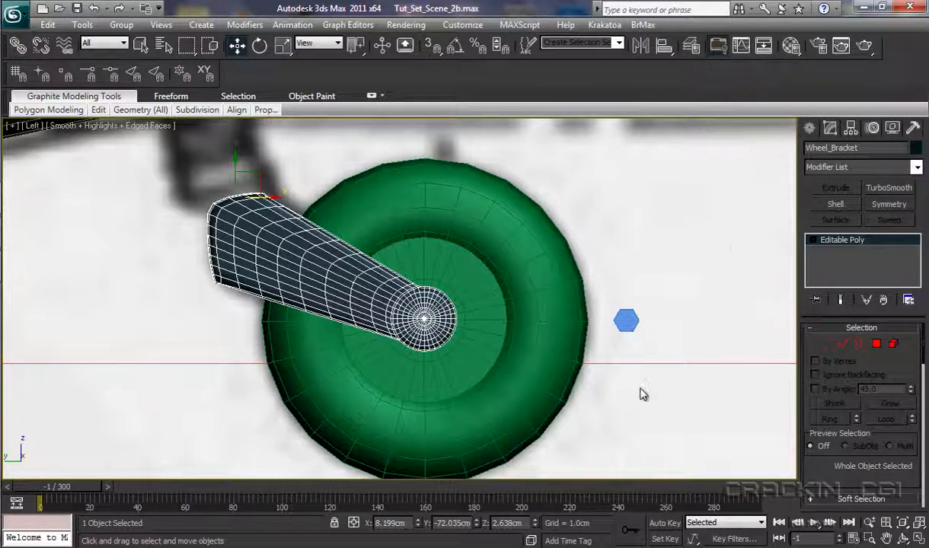
{"action": "left_click", "coordinate": [627, 323]}
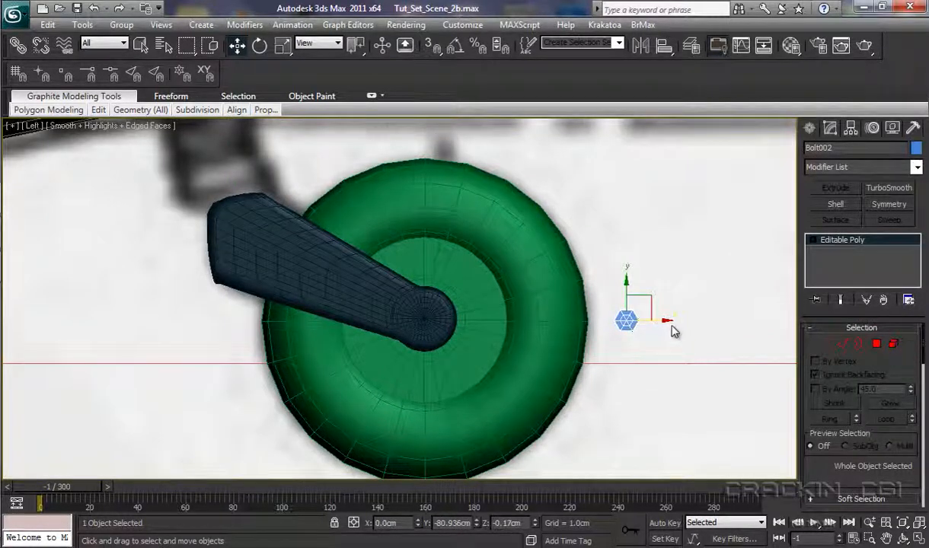
{"action": "left_click_drag", "start_coordinate": [667, 320], "coordinate": [472, 319]}
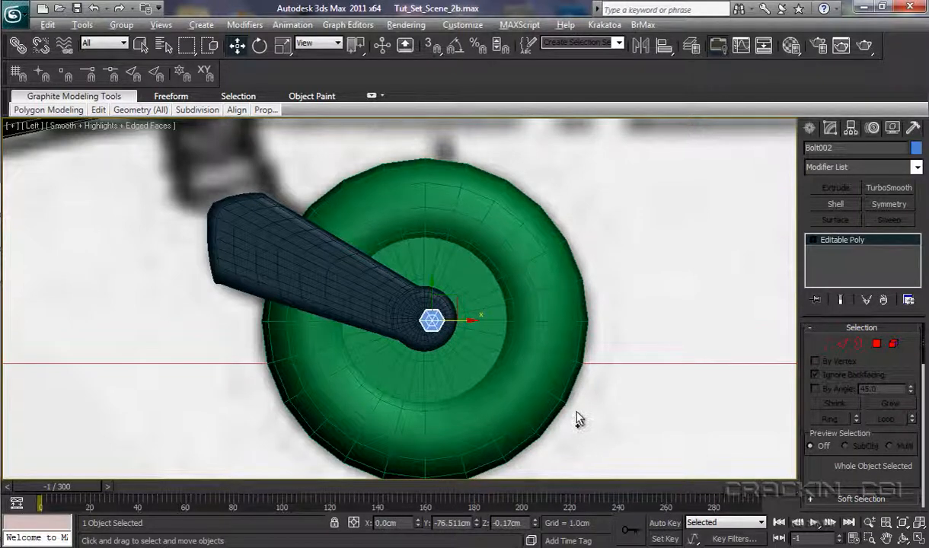
{"action": "scroll", "coordinate": [566, 371], "scroll_direction": "up", "scroll_amount": 4}
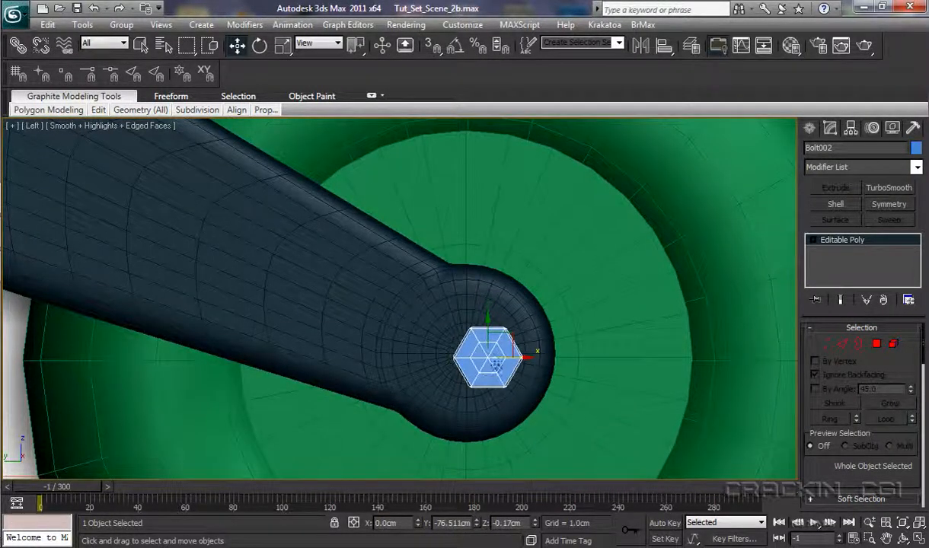
{"action": "left_click_drag", "start_coordinate": [525, 357], "coordinate": [504, 357]}
{"action": "left_click_drag", "start_coordinate": [466, 321], "coordinate": [466, 317]}
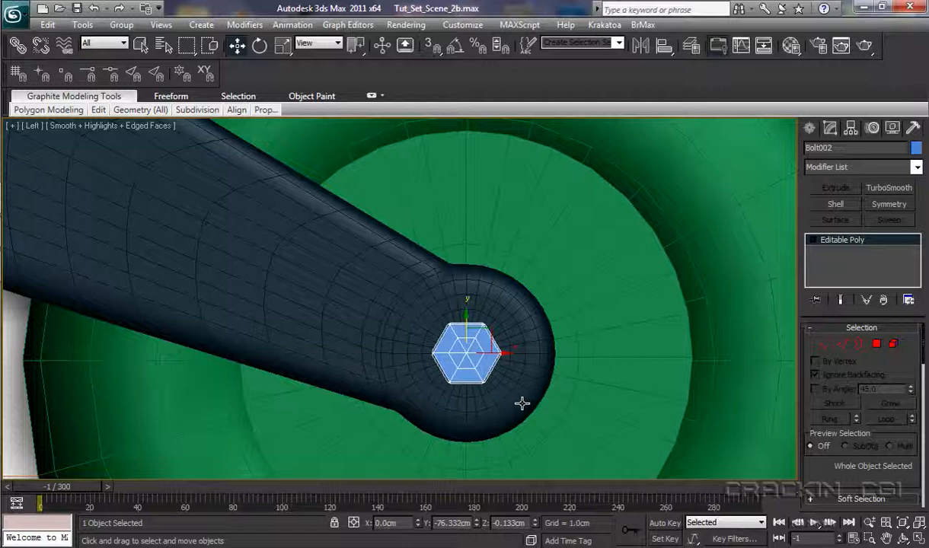
- Move the bolt along X to 6.606 cm toward the outer face of the fork arm, and recenter it at Y -76.331 cm
{"action": "middle_click_drag", "start_coordinate": [523, 400], "coordinate": [591, 445], "text": "alt"}
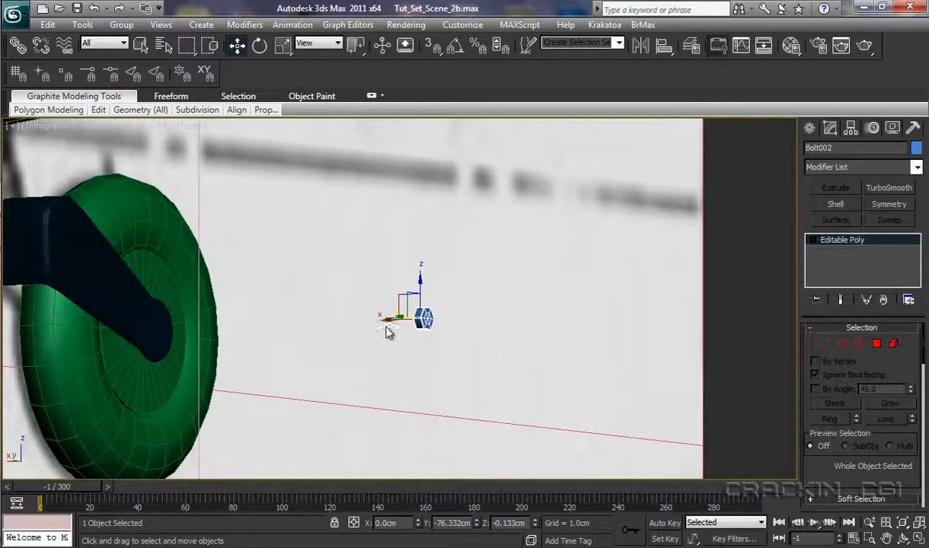
{"action": "left_click_drag", "start_coordinate": [386, 331], "coordinate": [137, 330]}
{"action": "middle_click_drag", "start_coordinate": [378, 378], "coordinate": [298, 390], "text": "alt"}
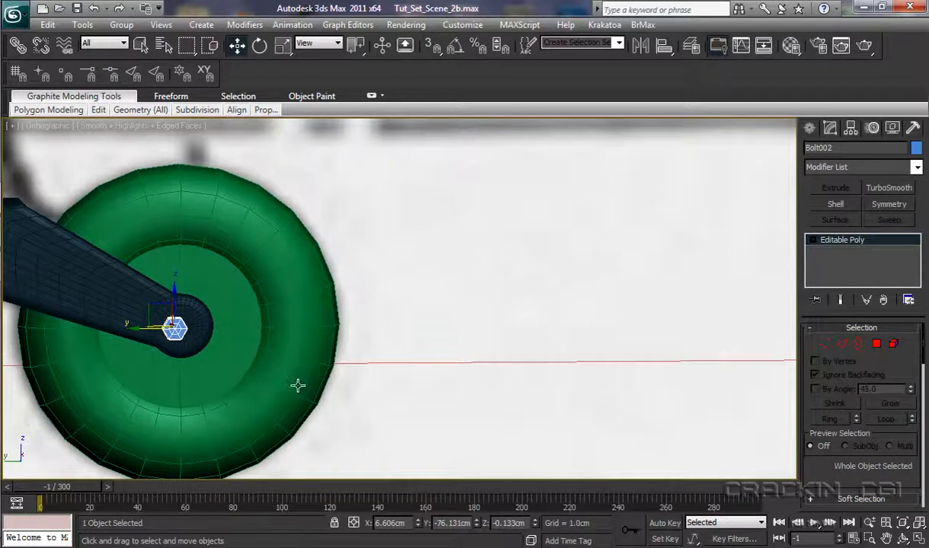
{"action": "key", "text": "l"}
{"action": "key", "text": "z"}
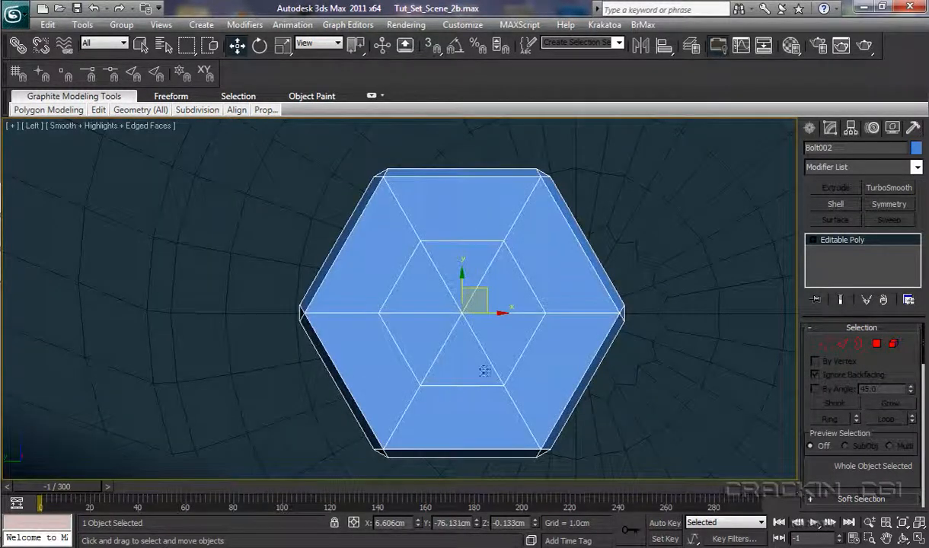
{"action": "left_click_drag", "start_coordinate": [500, 314], "coordinate": [613, 325]}
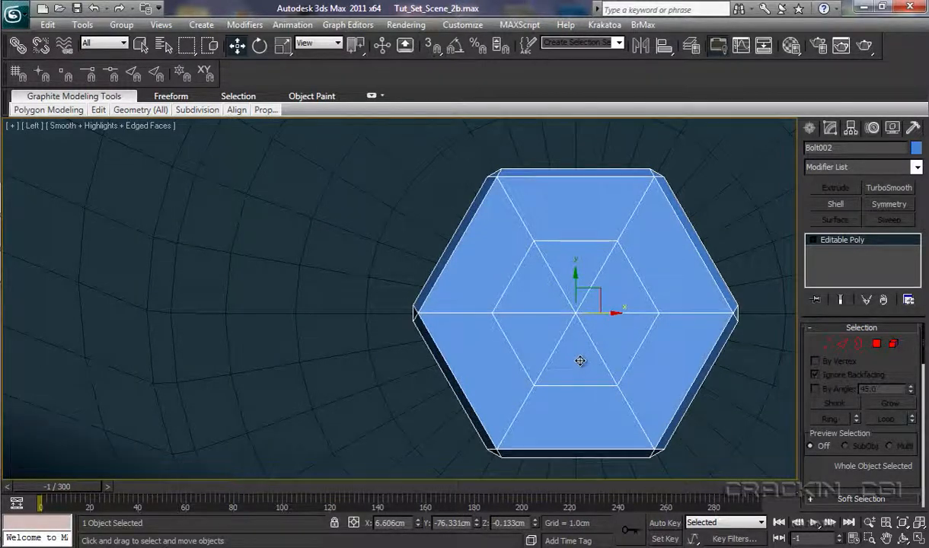
- In a perspective view, move the bolt along X to 7.107 cm against the outer face of the fork arm
{"action": "key", "text": "p"}
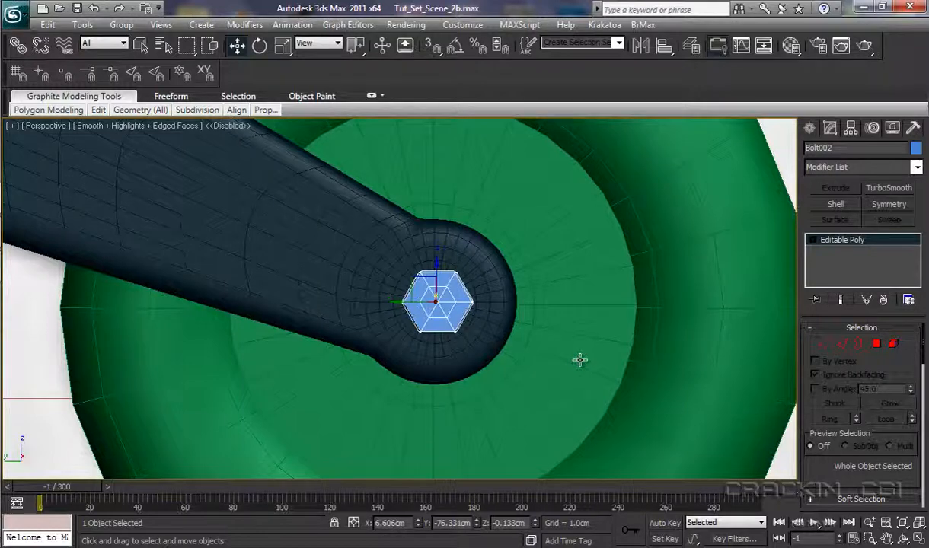
{"action": "middle_click_drag", "start_coordinate": [580, 360], "coordinate": [673, 360], "text": "alt"}
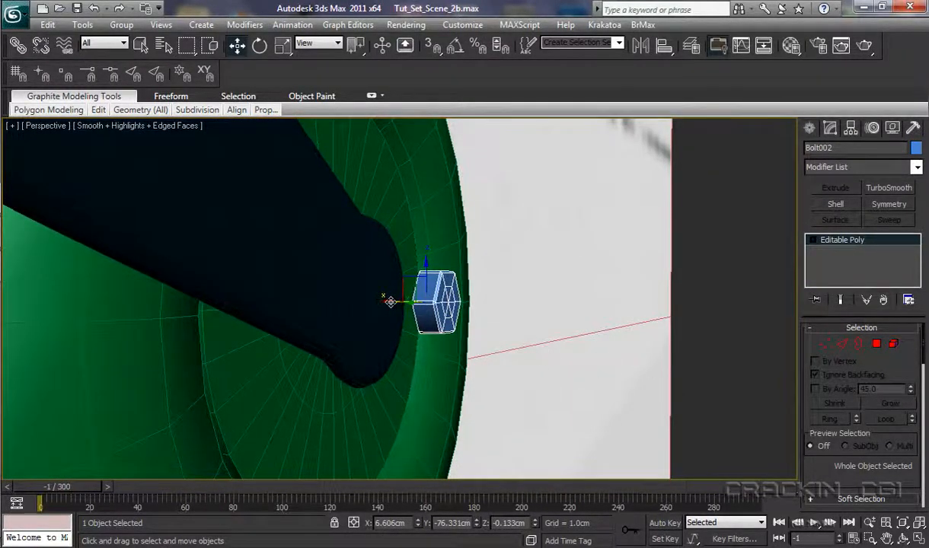
{"action": "left_click_drag", "start_coordinate": [386, 301], "coordinate": [336, 300]}
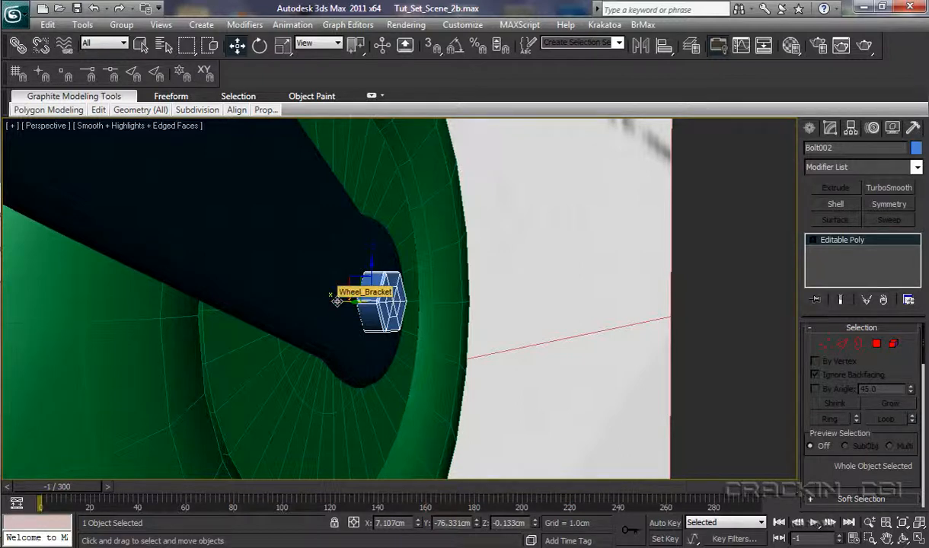
- Clone the bolt as a copy named Bolt003 and move it along X to 9.825 cm beyond the opposite fork arm
{"action": "mouse_move", "coordinate": [337, 301]}
{"action": "left_mouse_down", "text": "shift"}
{"action": "mouse_move", "coordinate": [280, 301]}
{"action": "mouse_move", "coordinate": [357, 307]}
{"action": "mouse_move", "coordinate": [306, 290]}
{"action": "mouse_move", "coordinate": [380, 303]}
{"action": "mouse_move", "coordinate": [196, 297]}
{"action": "left_mouse_up", "text": "shift"}
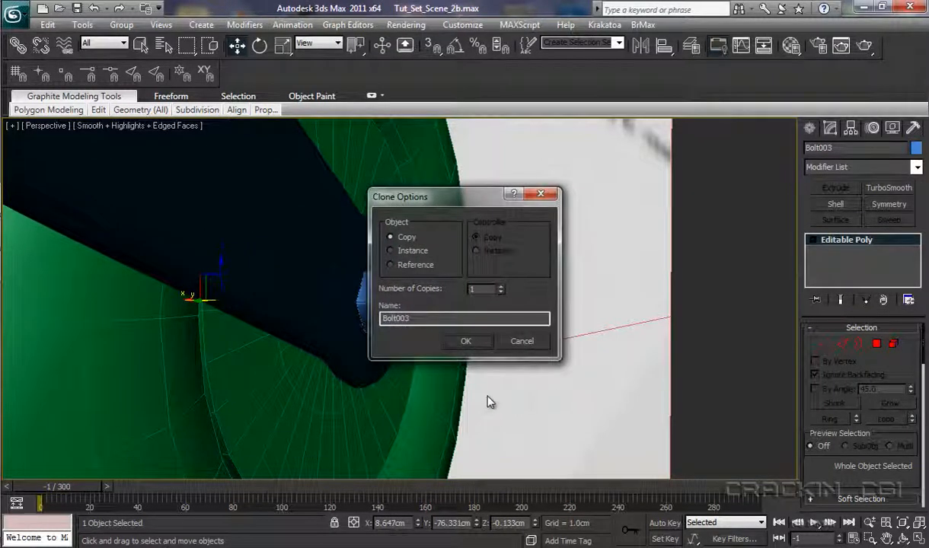
{"action": "left_click", "coordinate": [466, 342]}
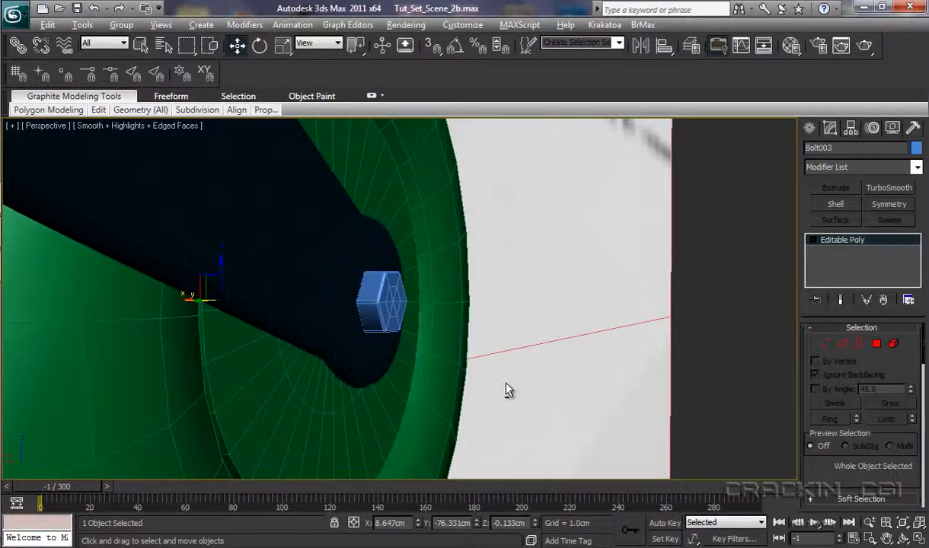
{"action": "mouse_move", "coordinate": [505, 387]}
{"action": "middle_mouse_down", "text": "alt"}
{"action": "mouse_move", "coordinate": [247, 385]}
{"action": "mouse_move", "coordinate": [258, 385]}
{"action": "mouse_move", "coordinate": [263, 332]}
{"action": "middle_mouse_up", "text": "alt"}
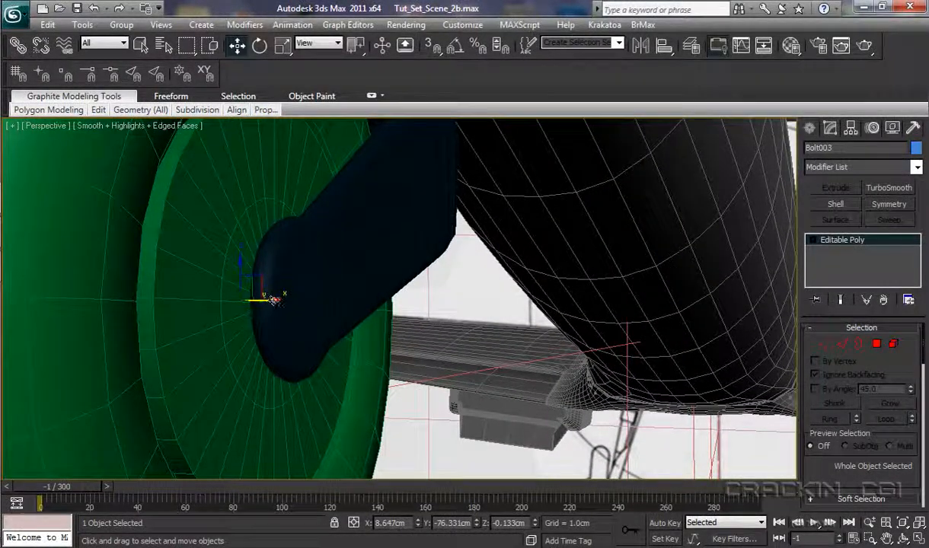
{"action": "left_click_drag", "start_coordinate": [274, 300], "coordinate": [394, 323]}
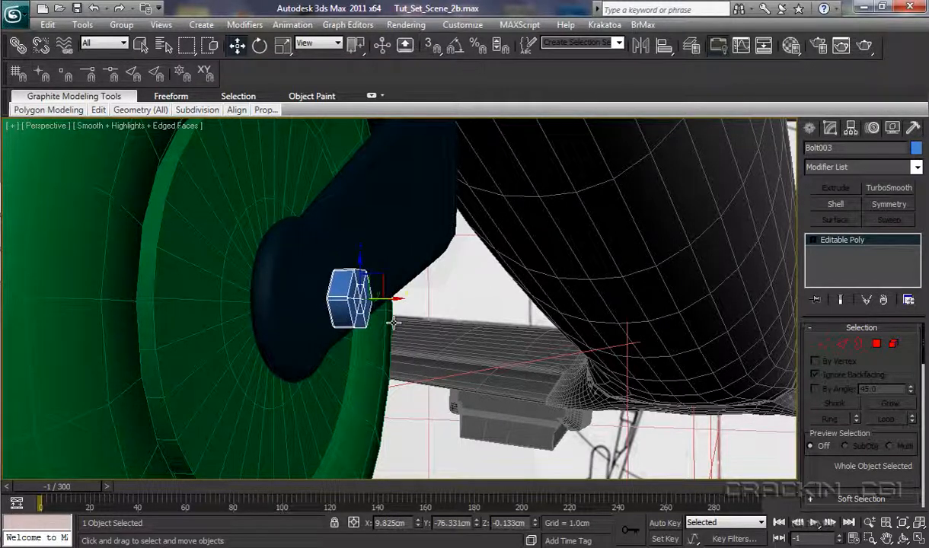
- With angle snap on, rotate Bolt003 so its head faces outward, and move it along X to about 9.286 cm against the arm
{"action": "left_click", "coordinate": [260, 46]}
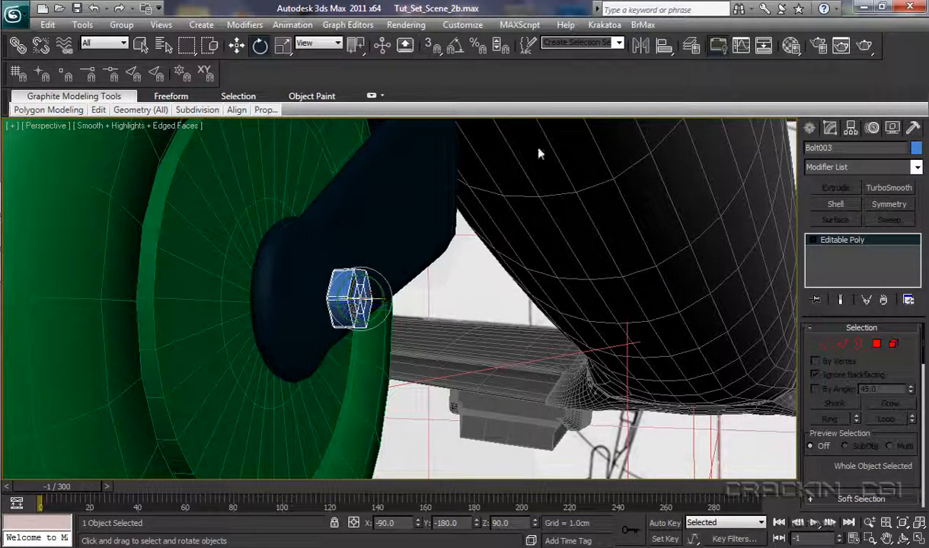
{"action": "left_click", "coordinate": [454, 45]}
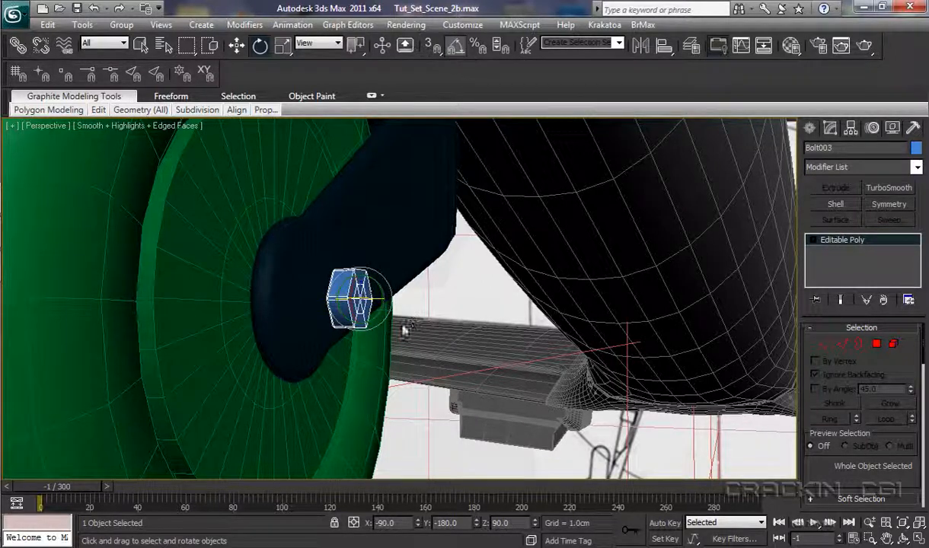
{"action": "left_click_drag", "start_coordinate": [371, 300], "coordinate": [486, 304]}
{"action": "left_click", "coordinate": [237, 45]}
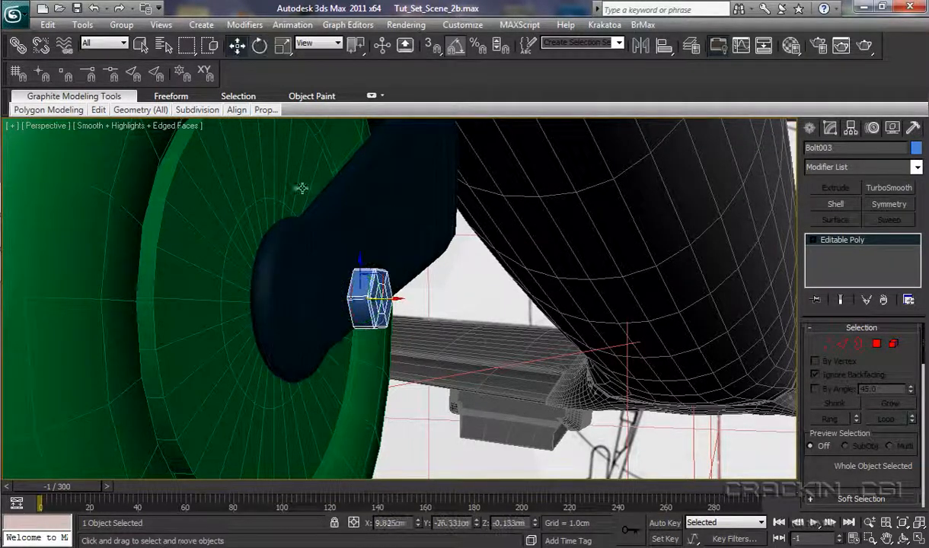
{"action": "left_click_drag", "start_coordinate": [395, 298], "coordinate": [338, 293]}
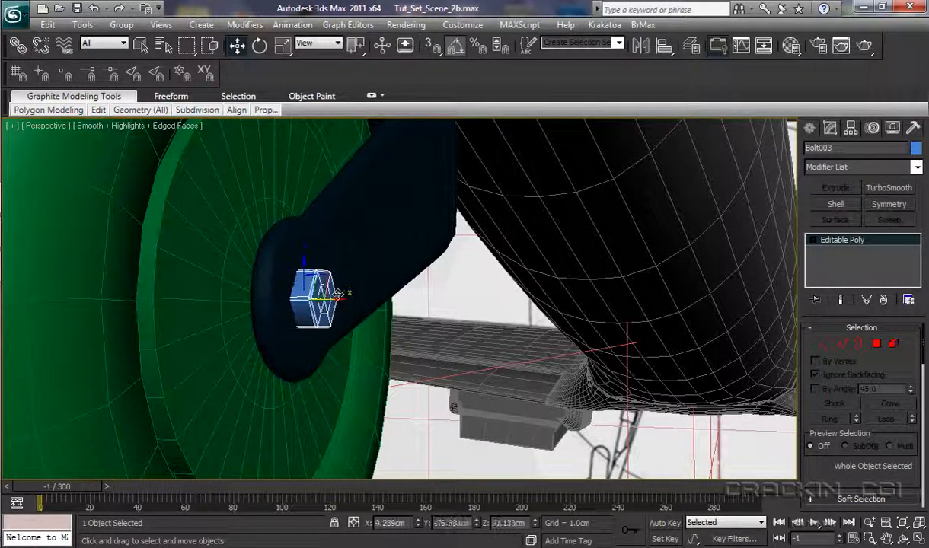
- Attach the first bolt, on the original fork arm, to the Wheel_Bracket mesh
{"action": "middle_click_drag", "start_coordinate": [431, 382], "coordinate": [576, 384], "text": "alt"}
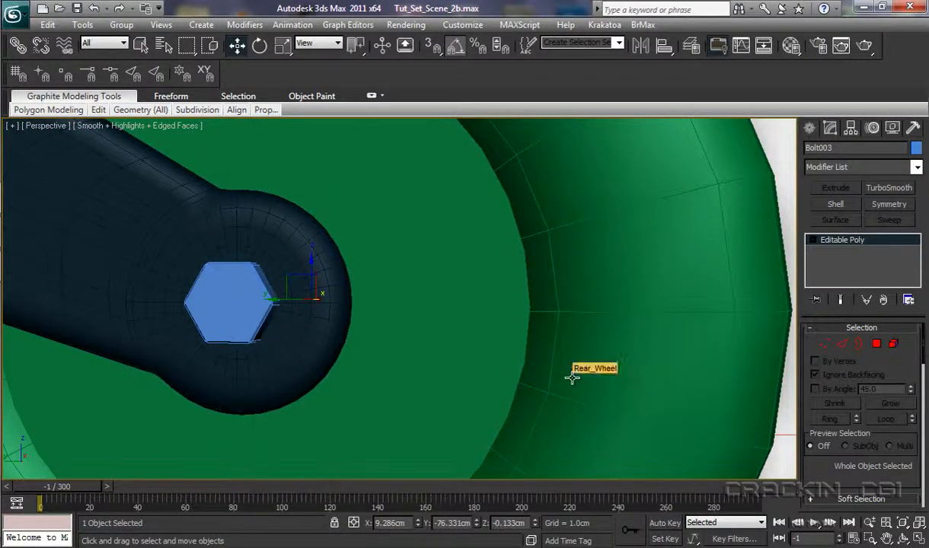
{"action": "key", "text": "l"}
{"action": "key", "text": "z"}
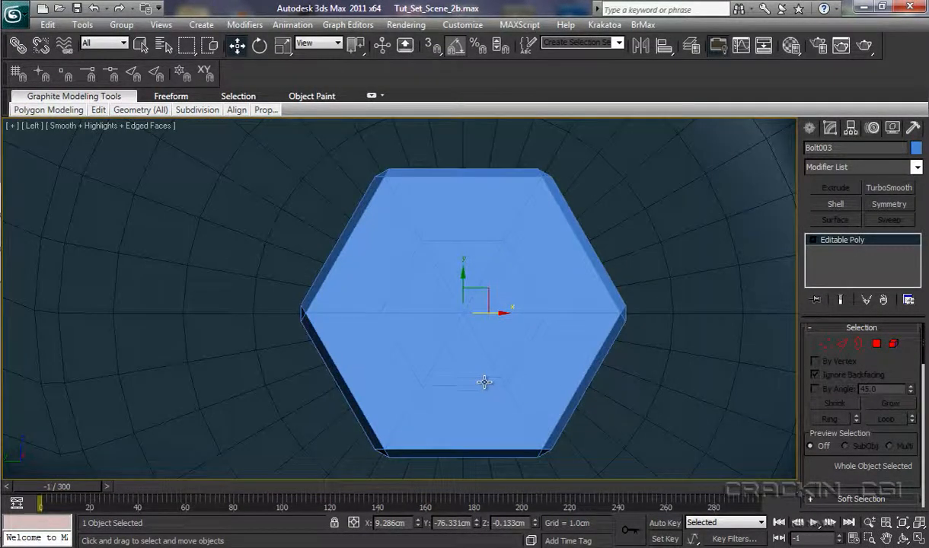
{"action": "middle_click_drag", "start_coordinate": [485, 369], "coordinate": [471, 15], "text": "ctrl+alt"}
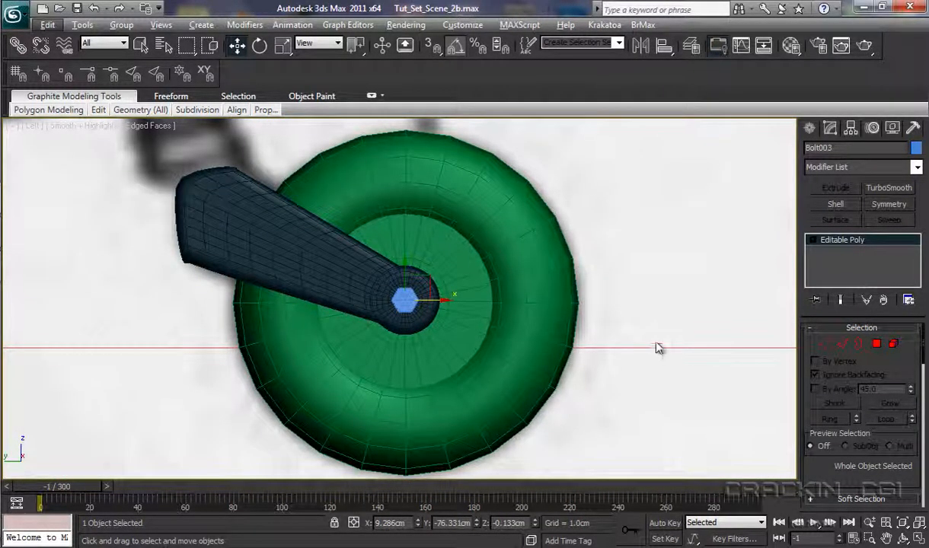
{"action": "middle_click_drag", "start_coordinate": [657, 346], "coordinate": [590, 363], "text": "alt"}
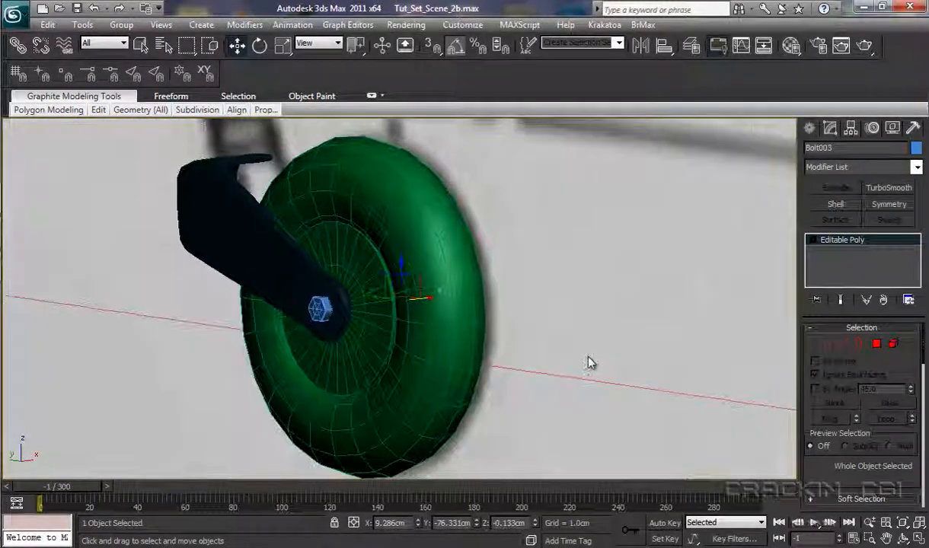
{"action": "left_click", "coordinate": [196, 190]}
{"action": "left_click_drag", "start_coordinate": [915, 325], "coordinate": [926, 409]}
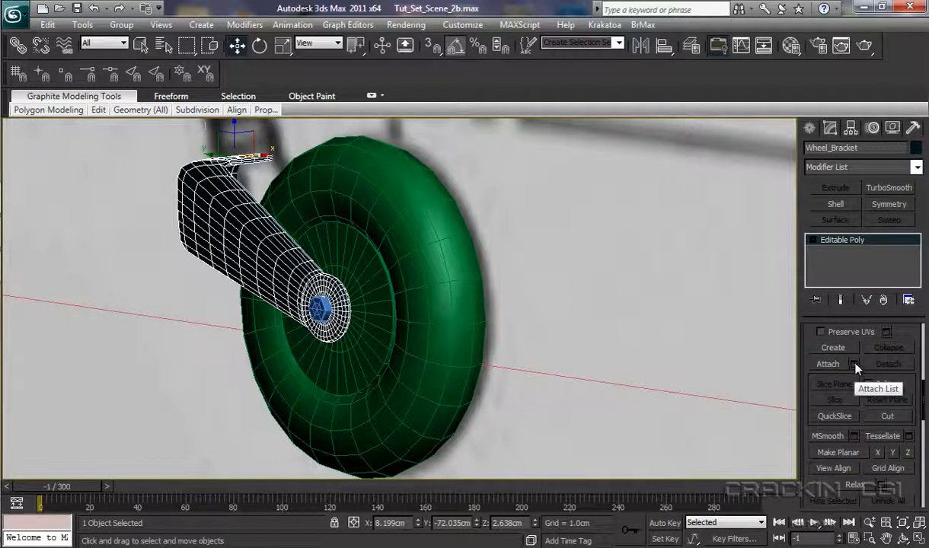
{"action": "left_click", "coordinate": [836, 364]}
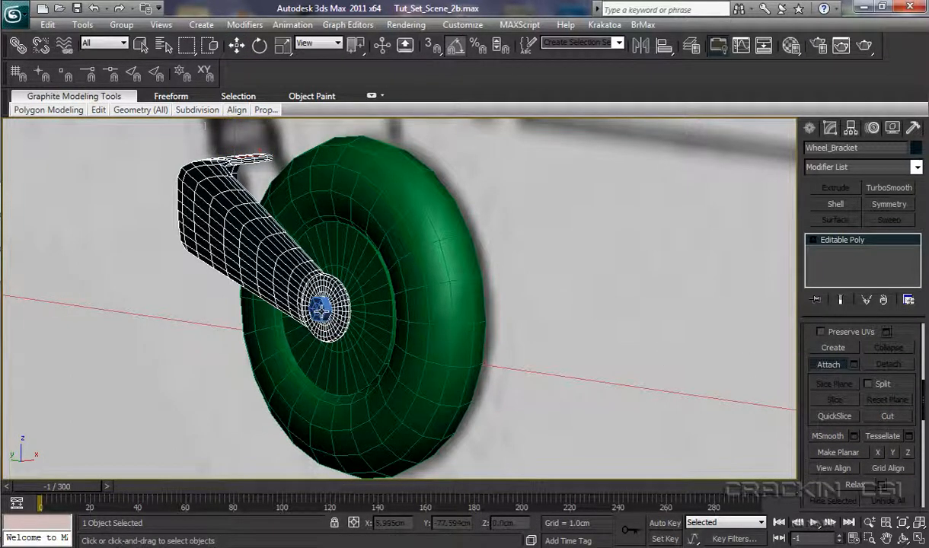
{"action": "left_click", "coordinate": [319, 307]}
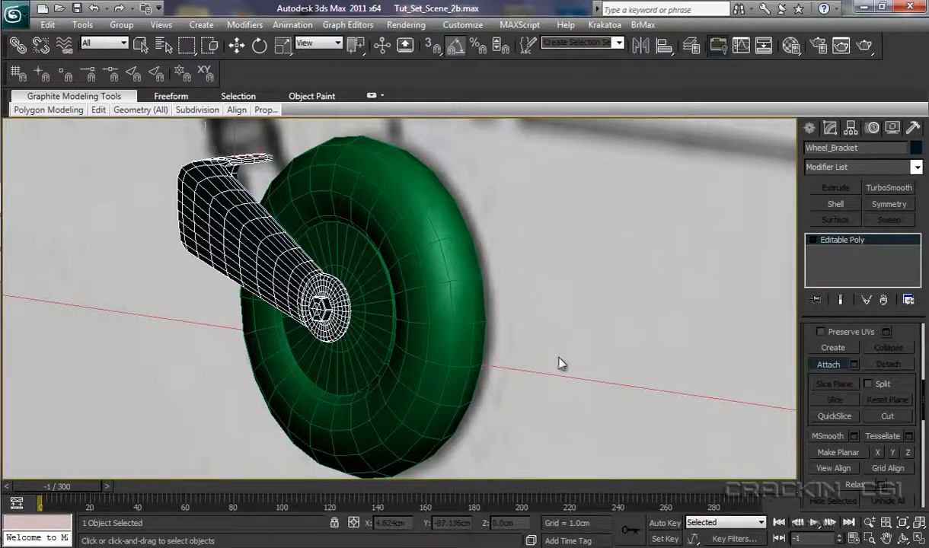
- Attach Bolt003 on the opposite fork arm to Wheel_Bracket, end the Attach command, and deselect the bracket
{"action": "middle_click_drag", "start_coordinate": [560, 364], "coordinate": [369, 341], "text": "alt"}
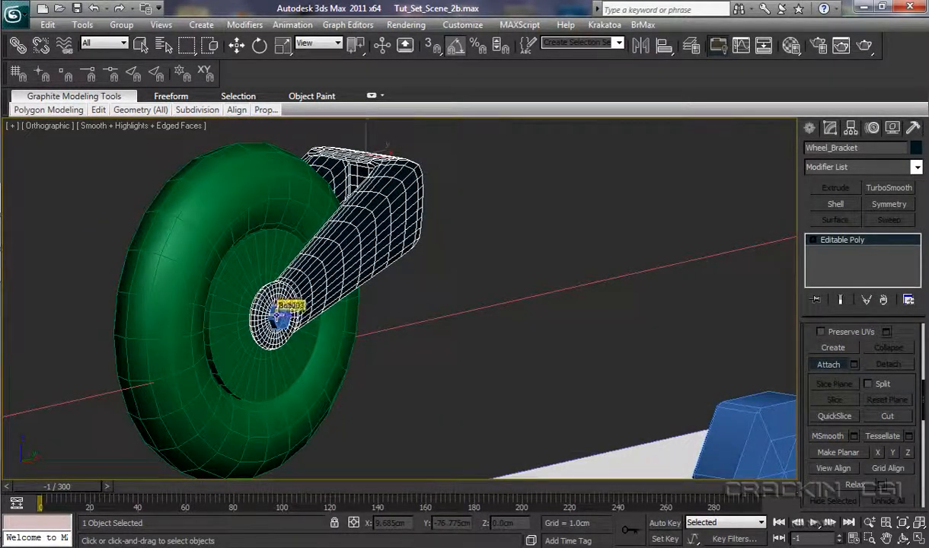
{"action": "left_click", "coordinate": [278, 314]}
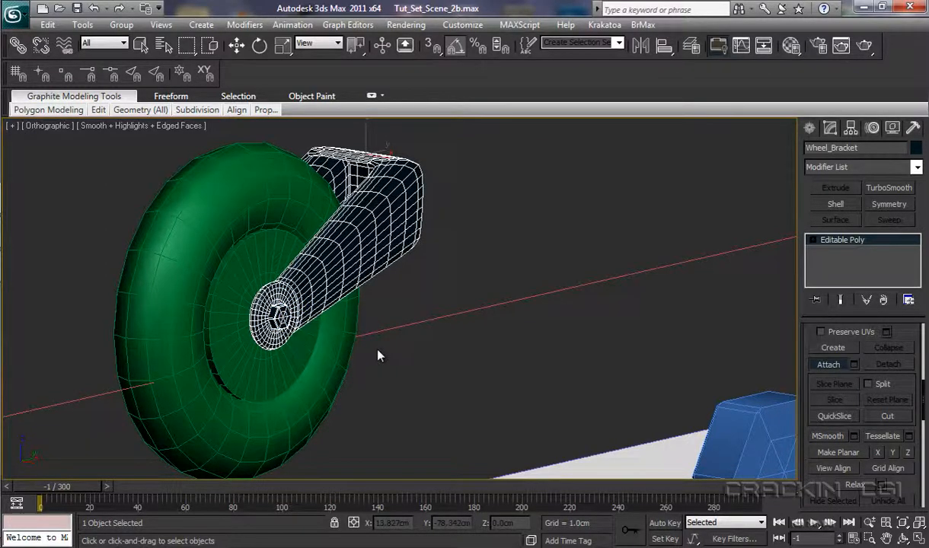
{"action": "middle_click_drag", "start_coordinate": [378, 356], "coordinate": [599, 347], "text": "alt"}
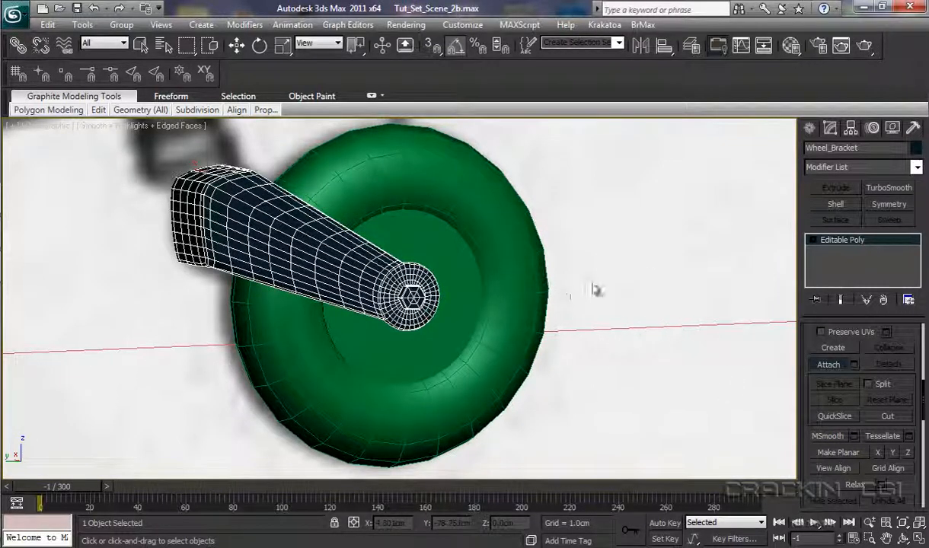
{"action": "scroll", "coordinate": [644, 316], "scroll_direction": "down", "scroll_amount": 6}
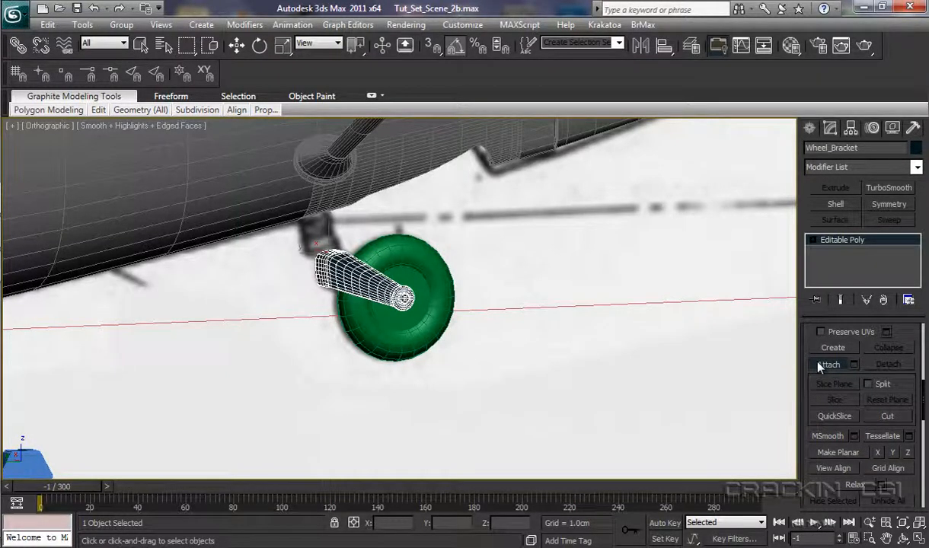
{"action": "key", "text": "w"}
{"action": "left_click", "coordinate": [535, 299]}
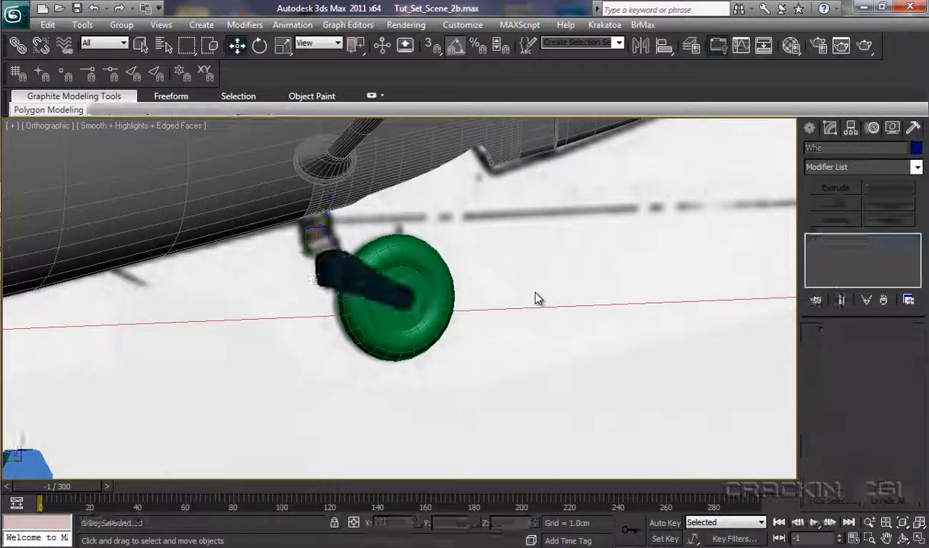
- Change Rear_Wheel's object color to the dark blue custom color used on the fork
{"action": "left_click", "coordinate": [434, 266]}
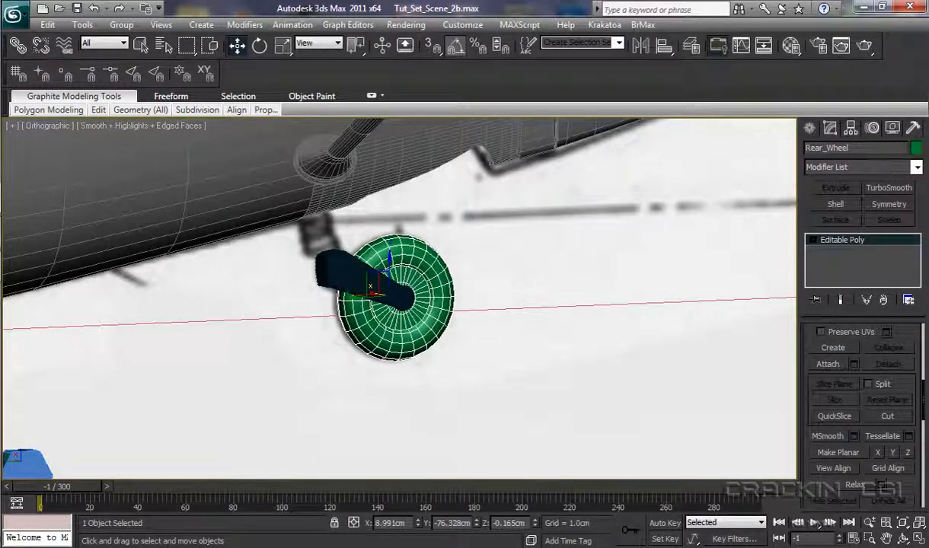
{"action": "left_click", "coordinate": [916, 148]}
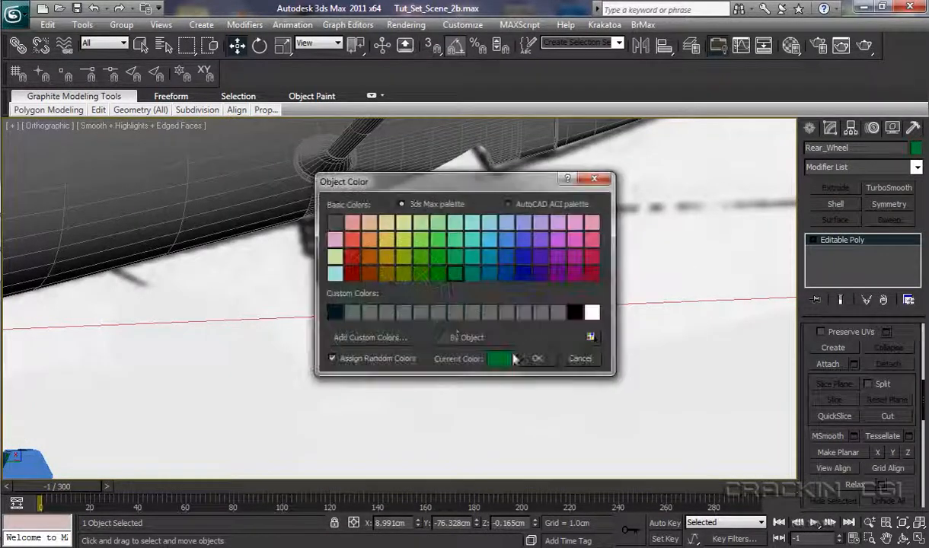
{"action": "left_click", "coordinate": [335, 312]}
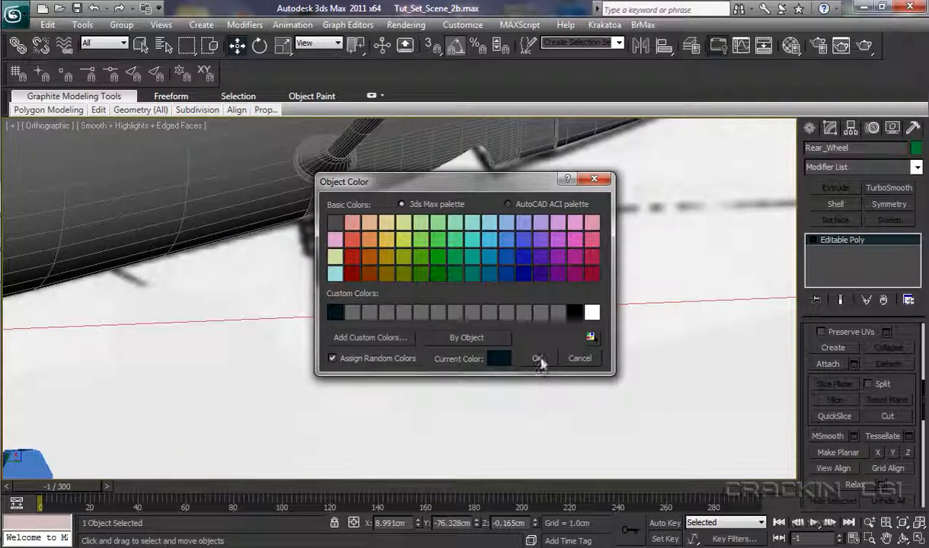
{"action": "left_click", "coordinate": [538, 359]}
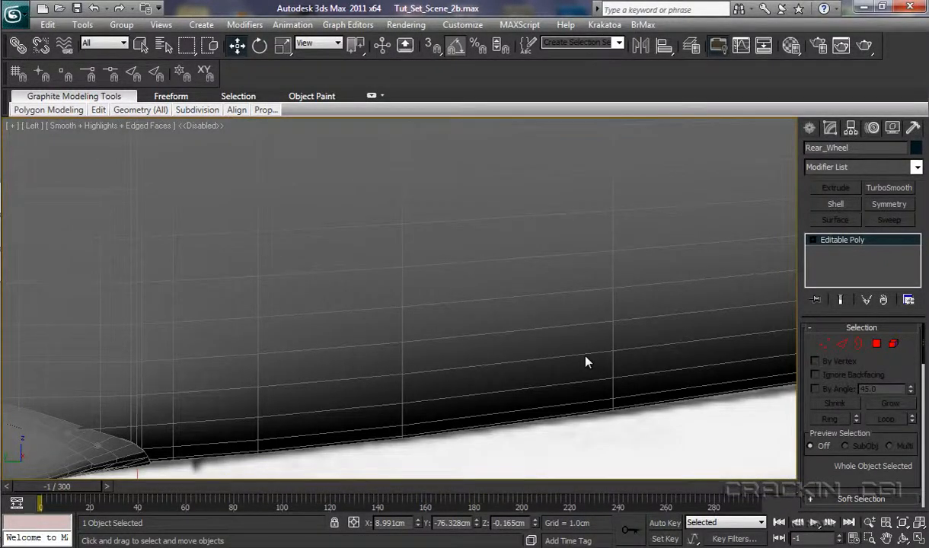
- In the Left view, create a cylinder about 0.891 cm in radius and 5.572 cm high on the blueprint strut above the fork
{"action": "key", "text": "z"}
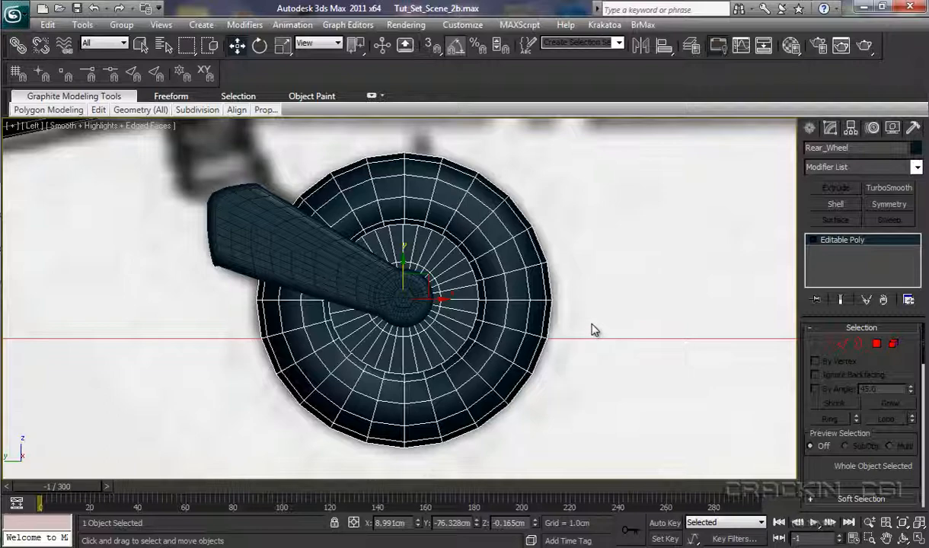
{"action": "scroll", "coordinate": [595, 330], "scroll_direction": "down", "scroll_amount": 3}
{"action": "middle_click_drag", "start_coordinate": [570, 335], "coordinate": [656, 367]}
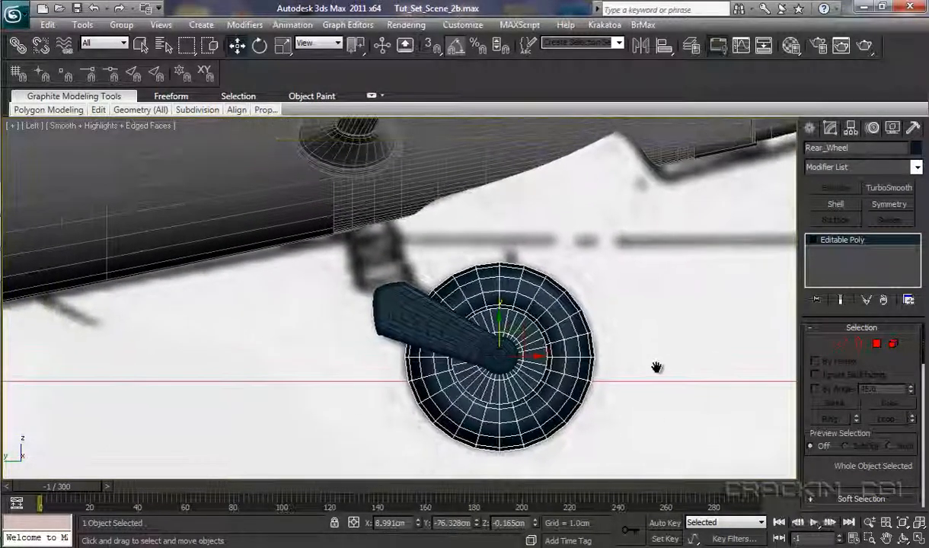
{"action": "left_click", "coordinate": [807, 130]}
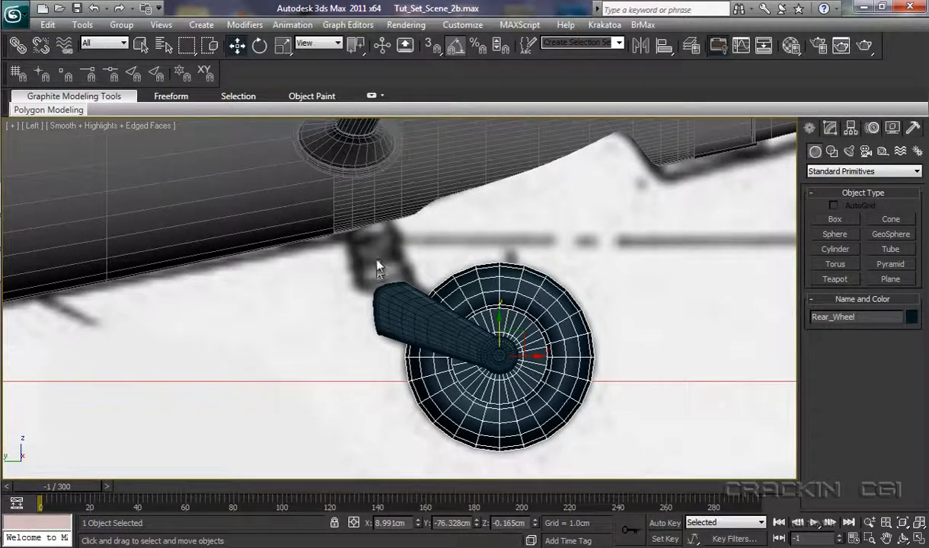
{"action": "left_click", "coordinate": [835, 250]}
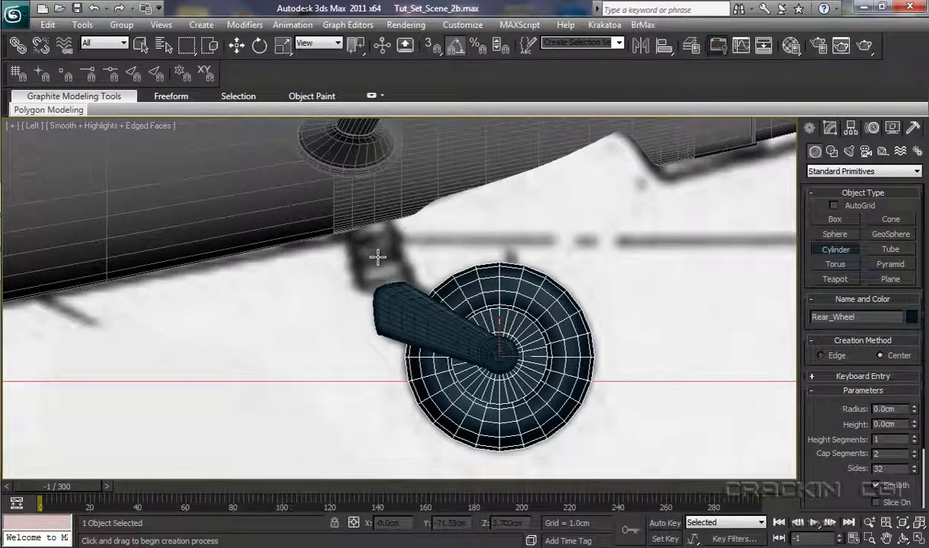
{"action": "left_click_drag", "start_coordinate": [379, 258], "coordinate": [395, 275]}
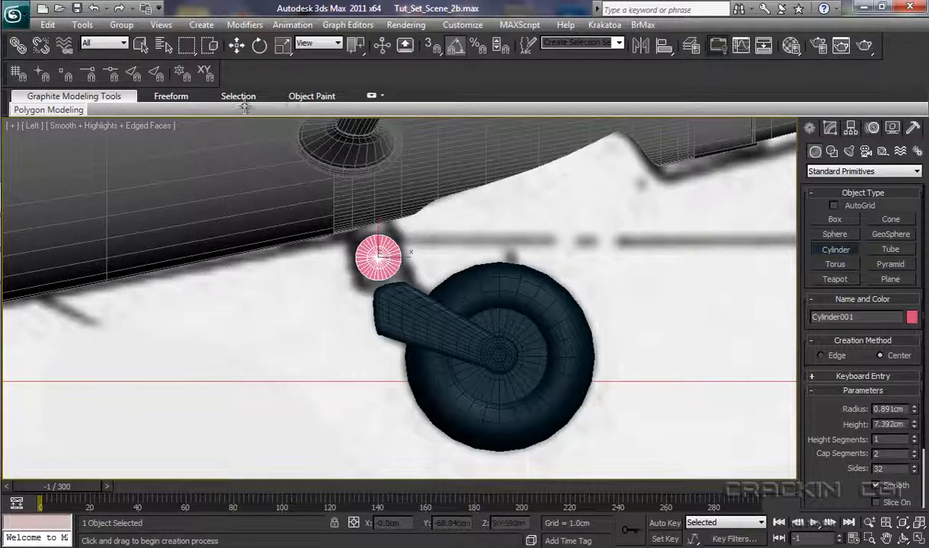
{"action": "left_click", "coordinate": [411, 307]}
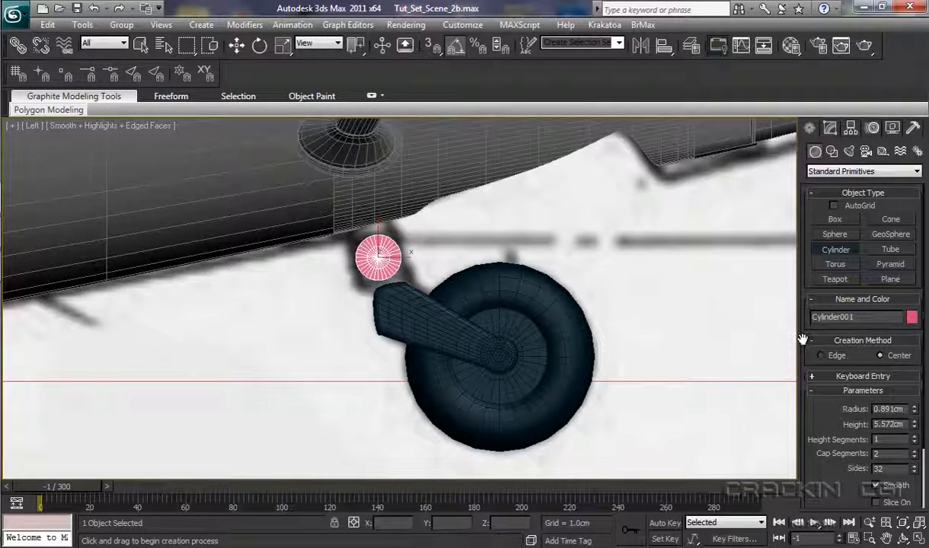
- Give the new cylinder the same dark blue custom color as the wheel
{"action": "left_click", "coordinate": [912, 317]}
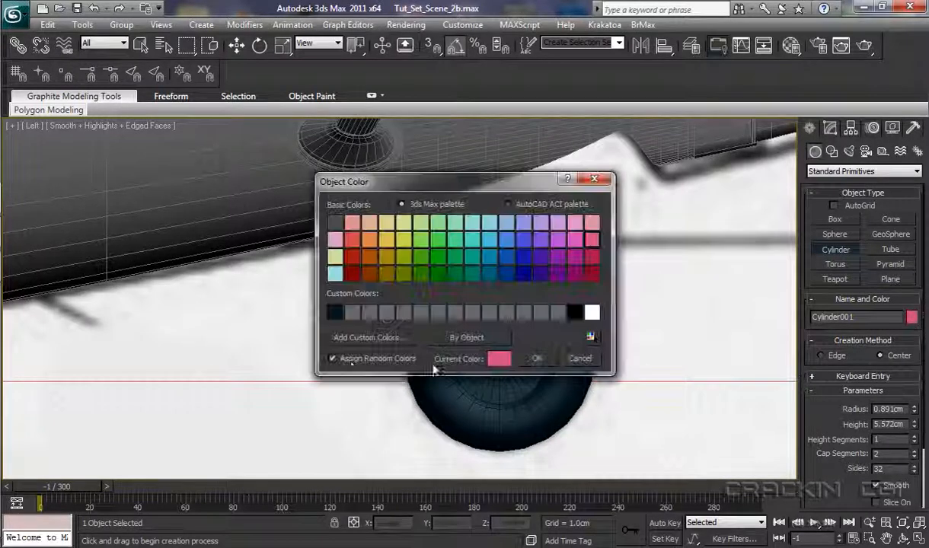
{"action": "left_click", "coordinate": [335, 313]}
{"action": "left_click", "coordinate": [536, 358]}
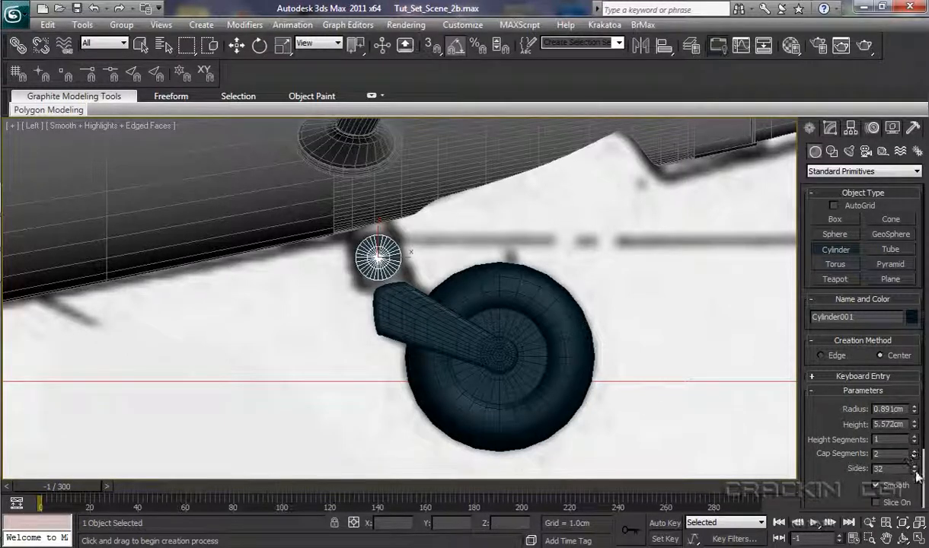
- Rotate the cylinder 90 degrees so it stands vertically and raise it until its lower end sits just above the fork
{"action": "left_click", "coordinate": [259, 47]}
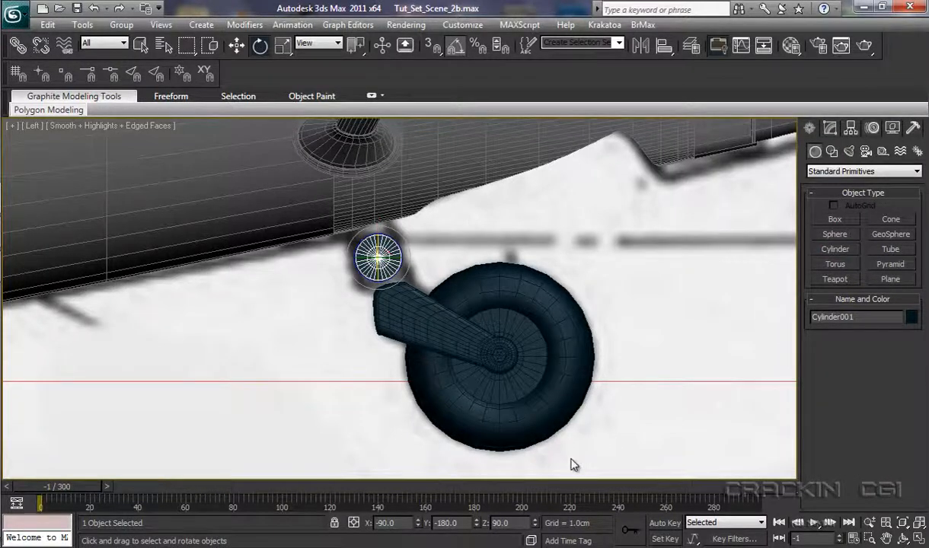
{"action": "left_click_drag", "start_coordinate": [367, 234], "coordinate": [385, 312]}
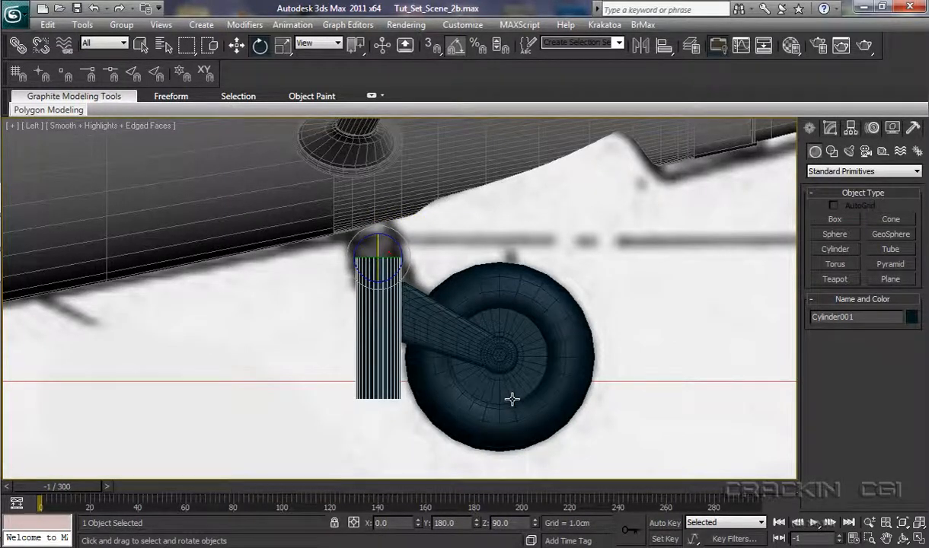
{"action": "key", "text": "w"}
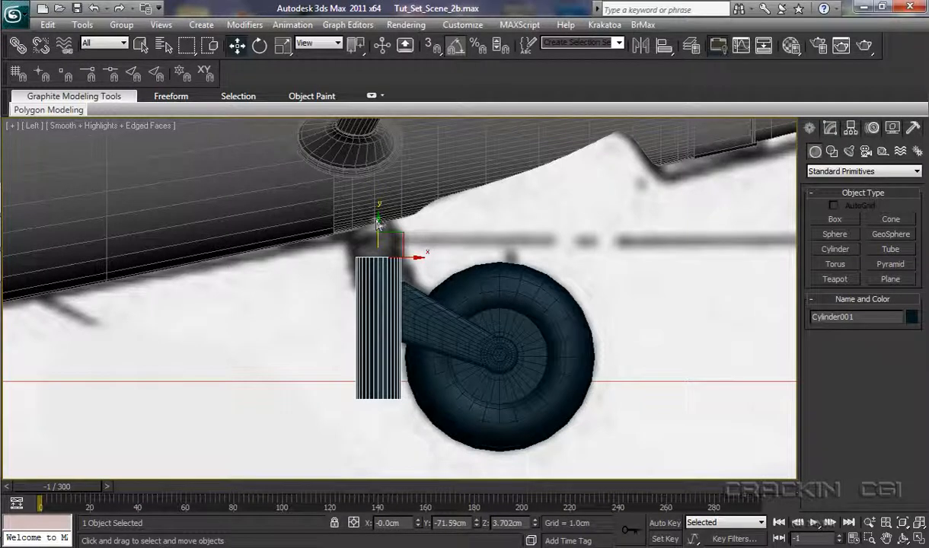
{"action": "left_click_drag", "start_coordinate": [377, 221], "coordinate": [387, 108]}
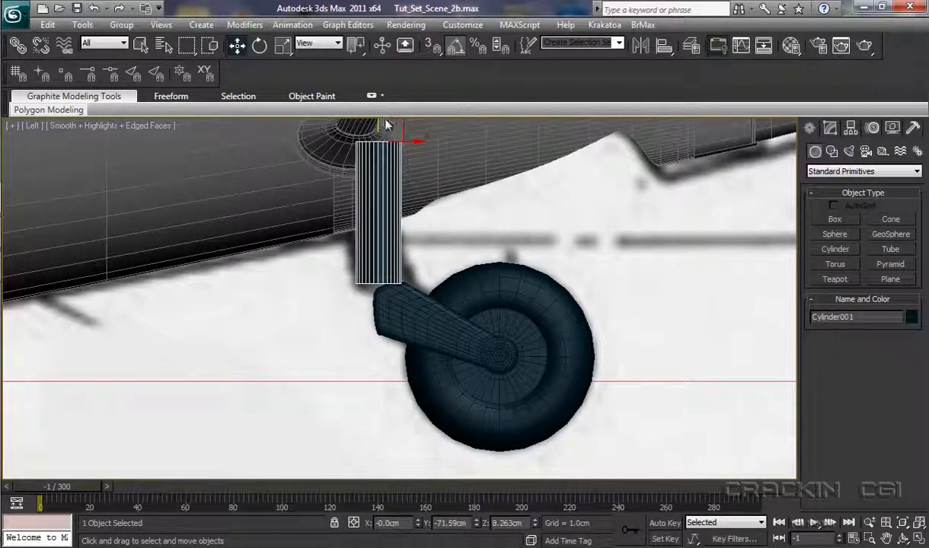
- Lengthen the cylinder to a height of about 9.806 cm and reposition it so its lower end sits over the top of the fork
{"action": "left_click", "coordinate": [830, 128]}
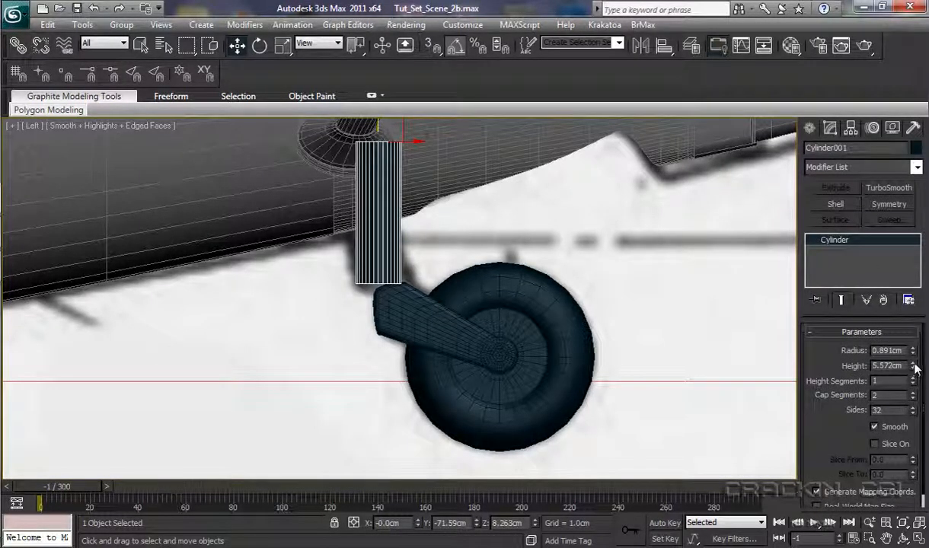
{"action": "left_click_drag", "start_coordinate": [915, 369], "coordinate": [911, 298]}
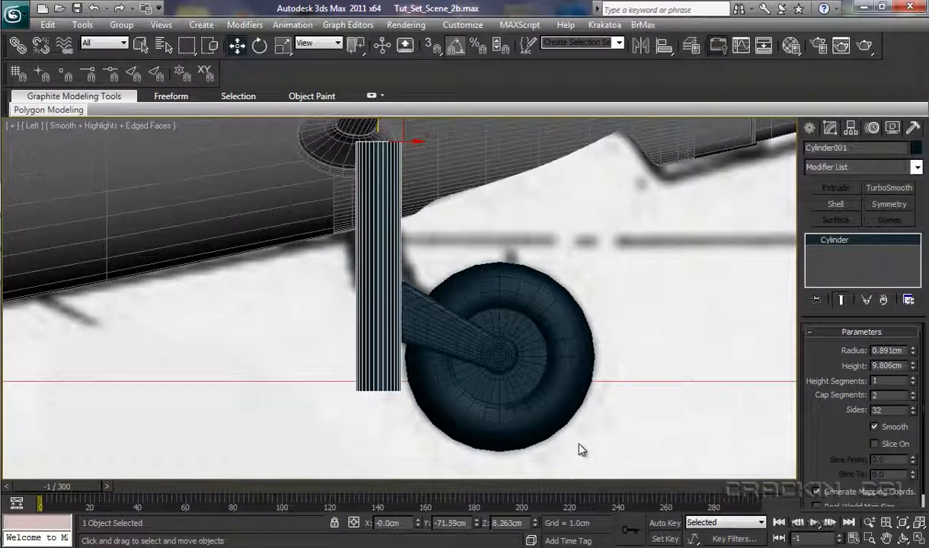
{"action": "middle_click_drag", "start_coordinate": [579, 450], "coordinate": [585, 486]}
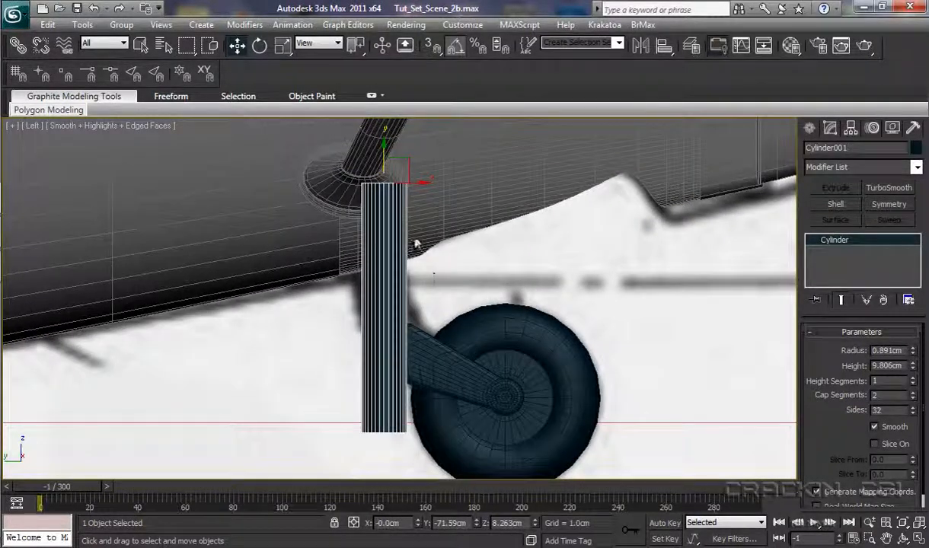
{"action": "left_click_drag", "start_coordinate": [384, 160], "coordinate": [365, 52]}
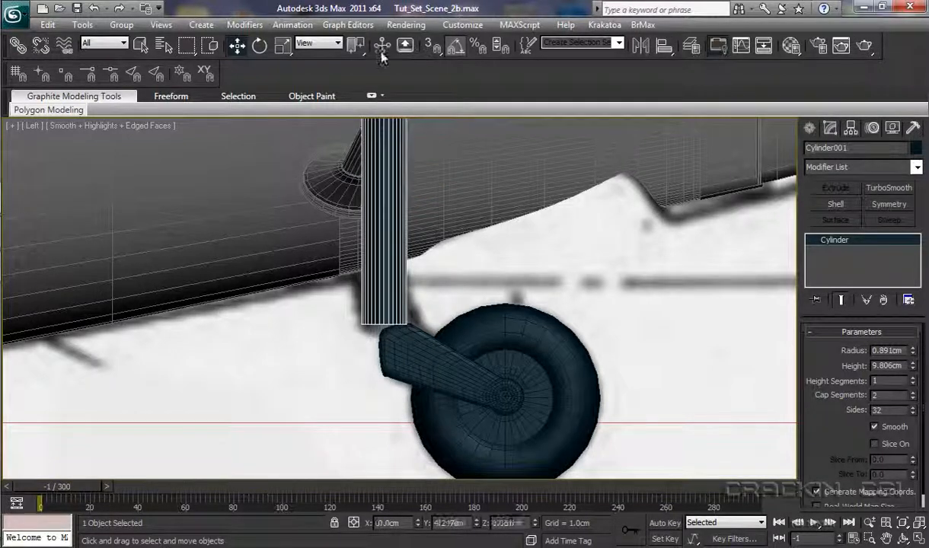
{"action": "middle_click_drag", "start_coordinate": [448, 258], "coordinate": [462, 320]}
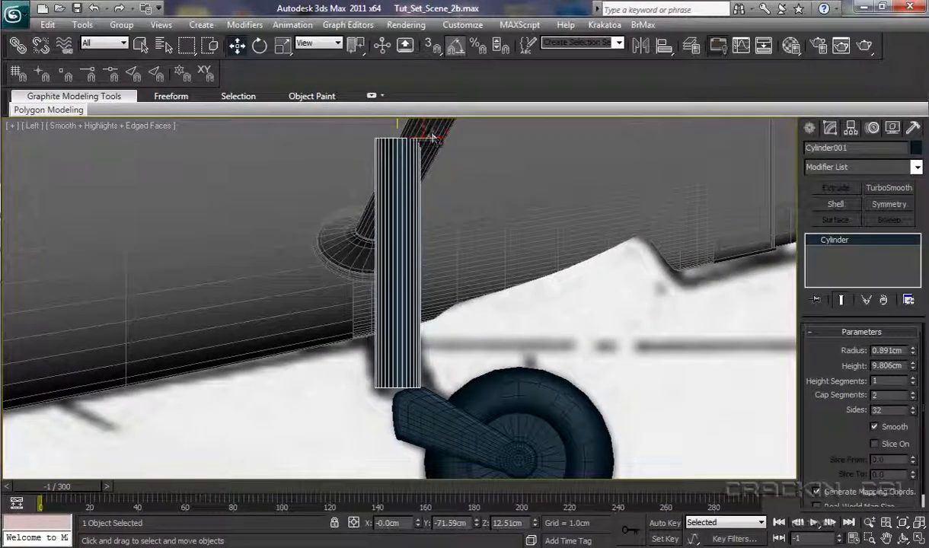
{"action": "left_click_drag", "start_coordinate": [434, 139], "coordinate": [443, 140]}
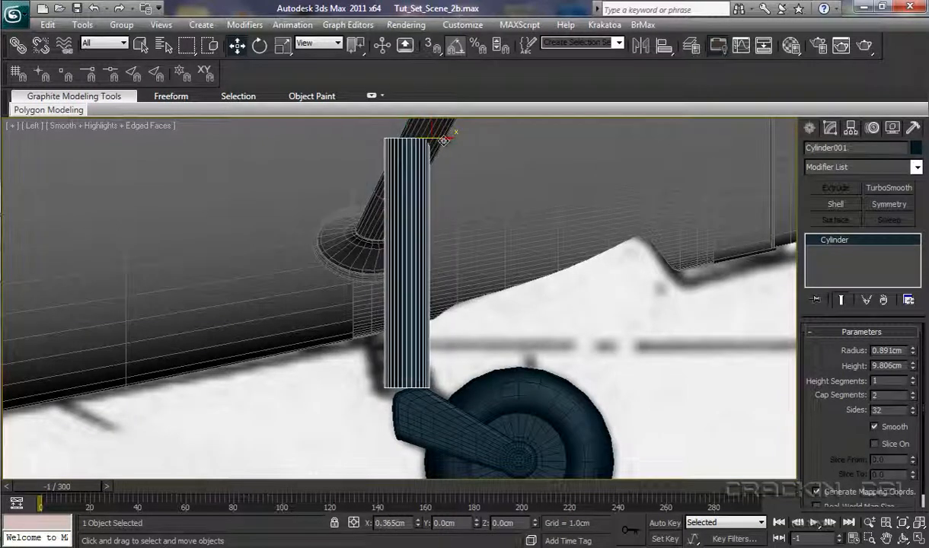
- Convert the cylinder to an Editable Poly and add three Swift Loop edge loops around its lower end
{"action": "middle_click_drag", "start_coordinate": [491, 318], "coordinate": [495, 290]}
{"action": "right_click", "coordinate": [421, 314]}
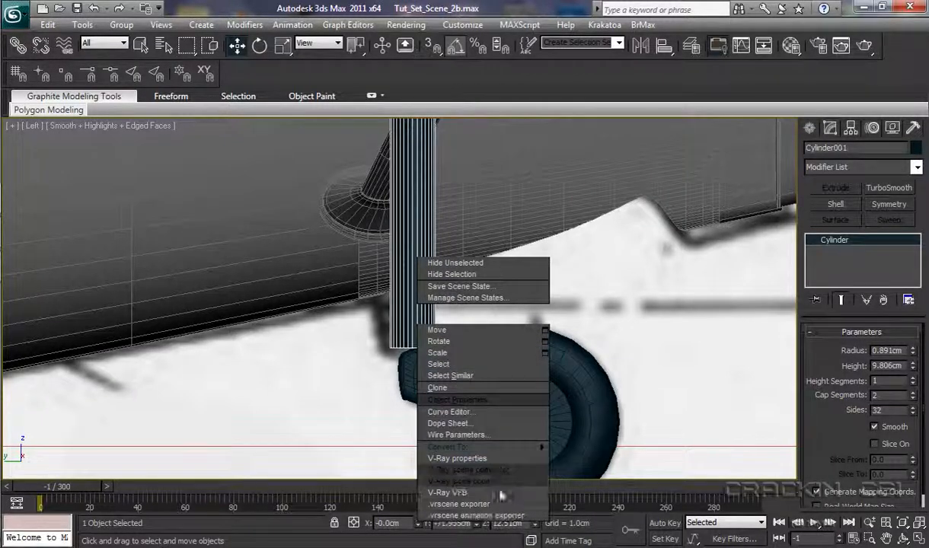
{"action": "mouse_move", "coordinate": [506, 453]}
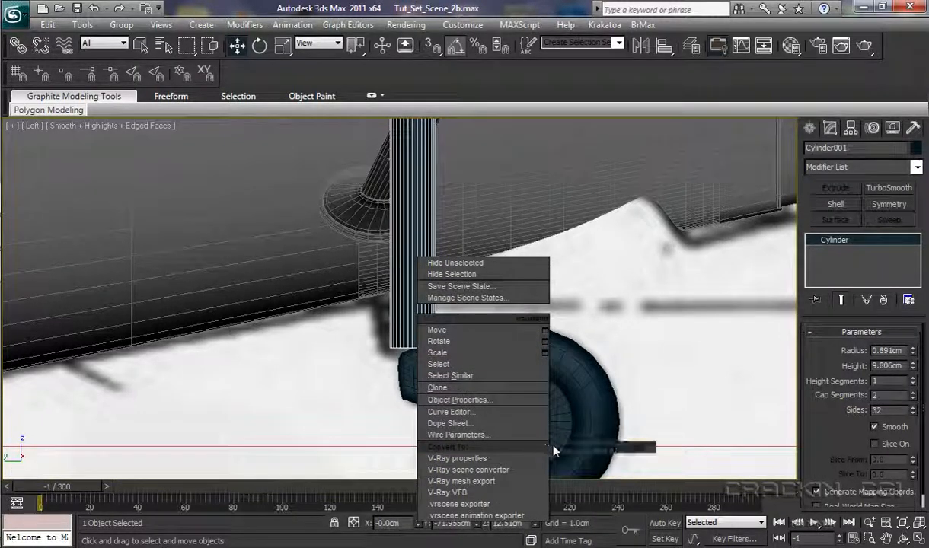
{"action": "left_click", "coordinate": [579, 444]}
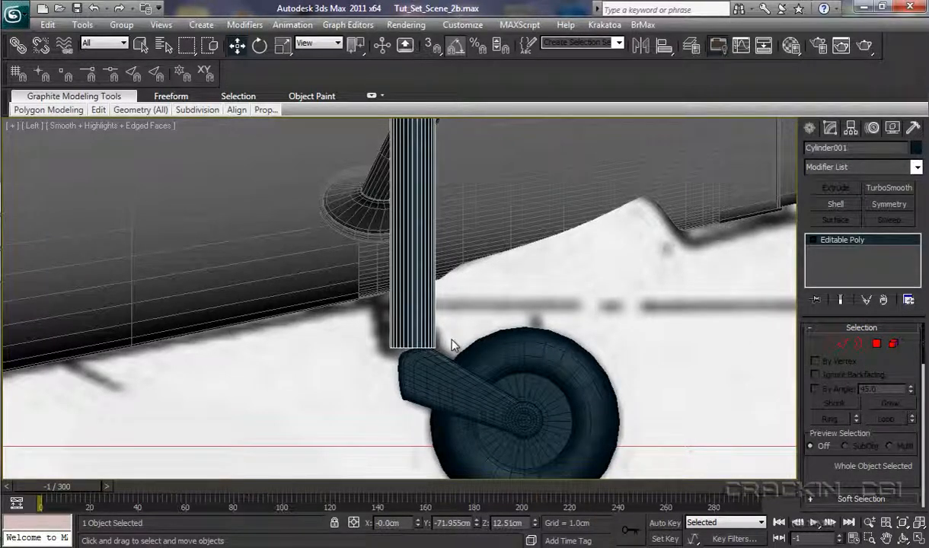
{"action": "mouse_move", "coordinate": [98, 109]}
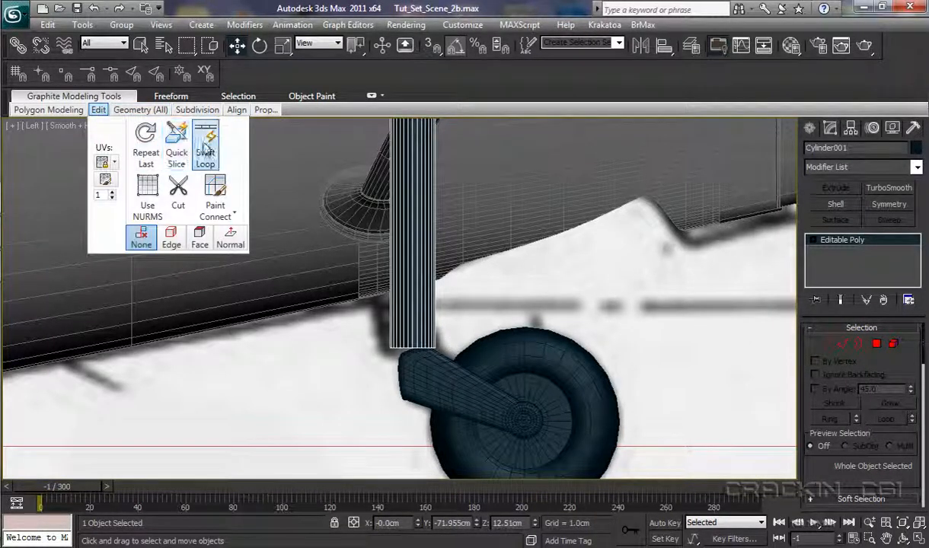
{"action": "left_click", "coordinate": [409, 308]}
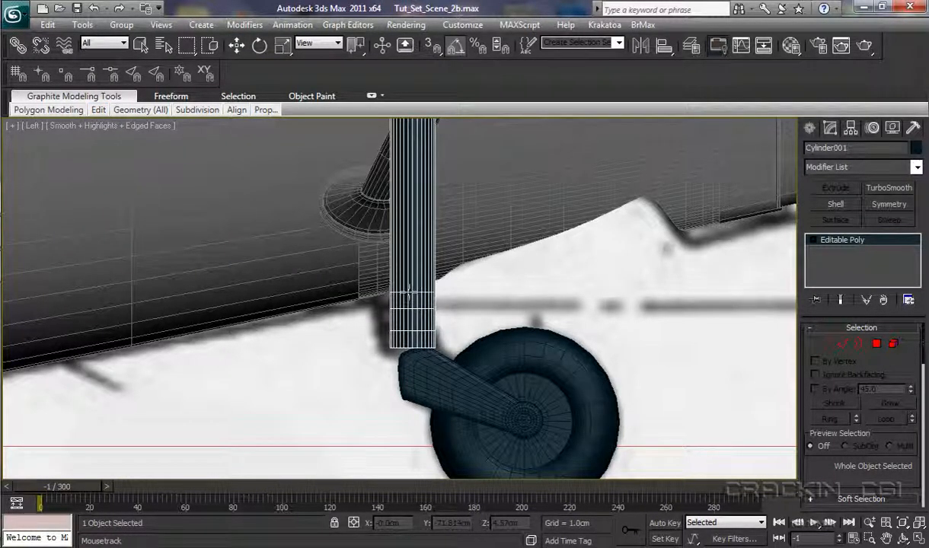
{"action": "left_click", "coordinate": [409, 291]}
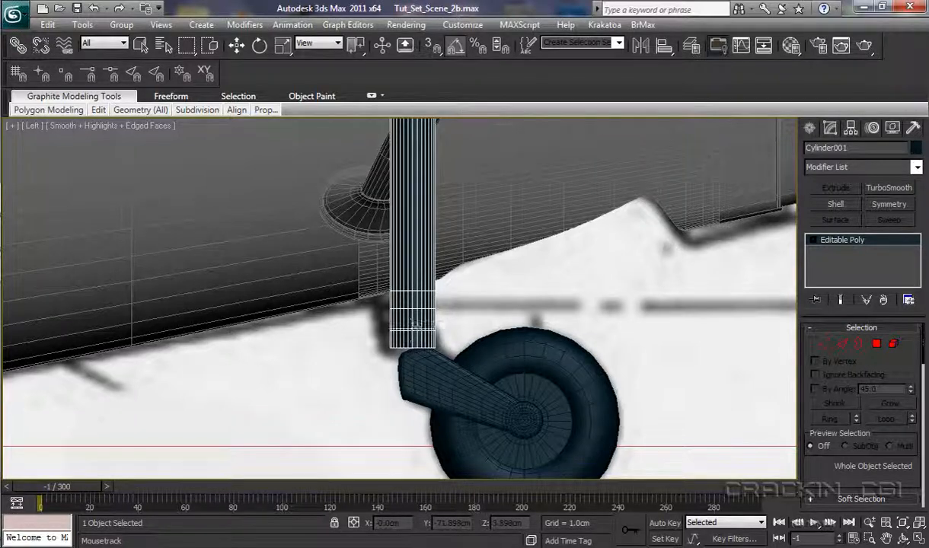
{"action": "right_click", "coordinate": [439, 309]}
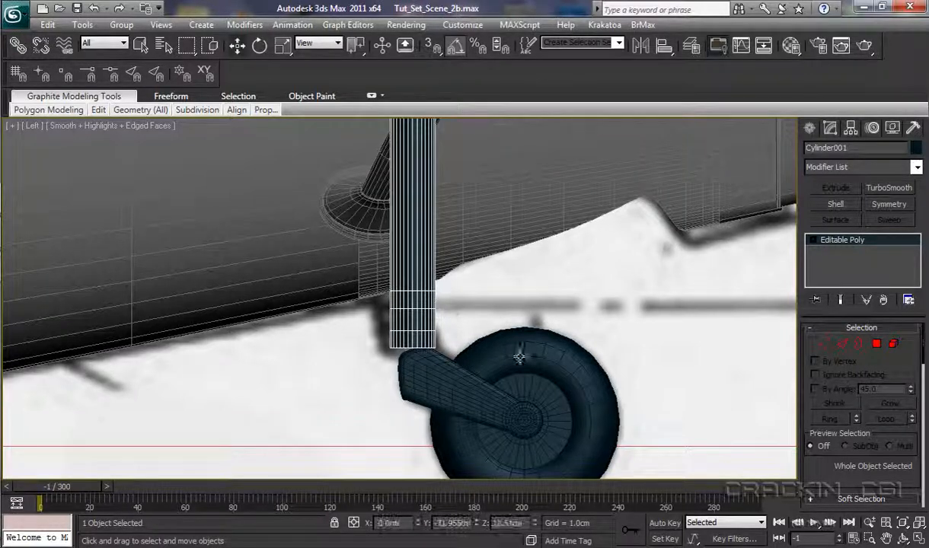
- Select two full polygon rings on the cylinder: the lowest band and the band between the two upper edge loops
{"action": "left_click", "coordinate": [811, 240]}
{"action": "left_click", "coordinate": [842, 284]}
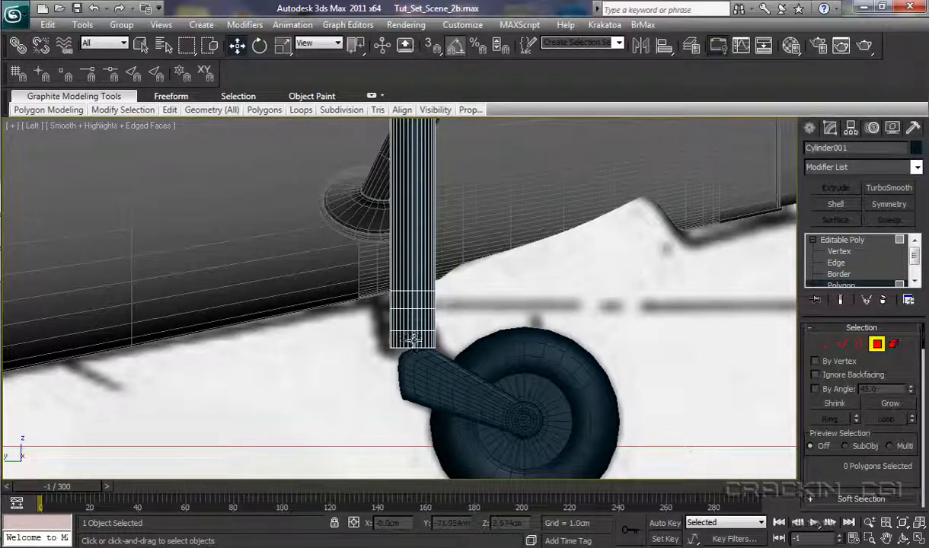
{"action": "left_click", "coordinate": [412, 337]}
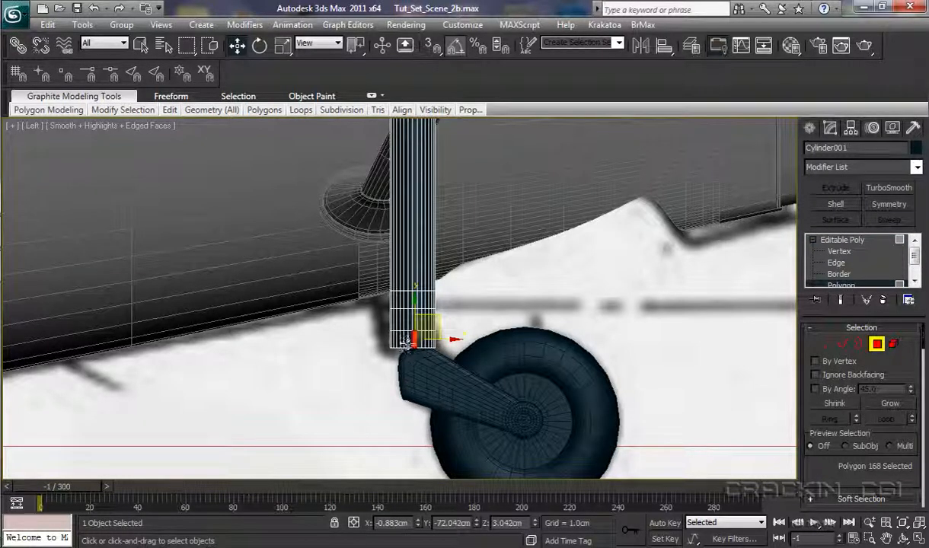
{"action": "left_click", "coordinate": [406, 338], "text": "shift"}
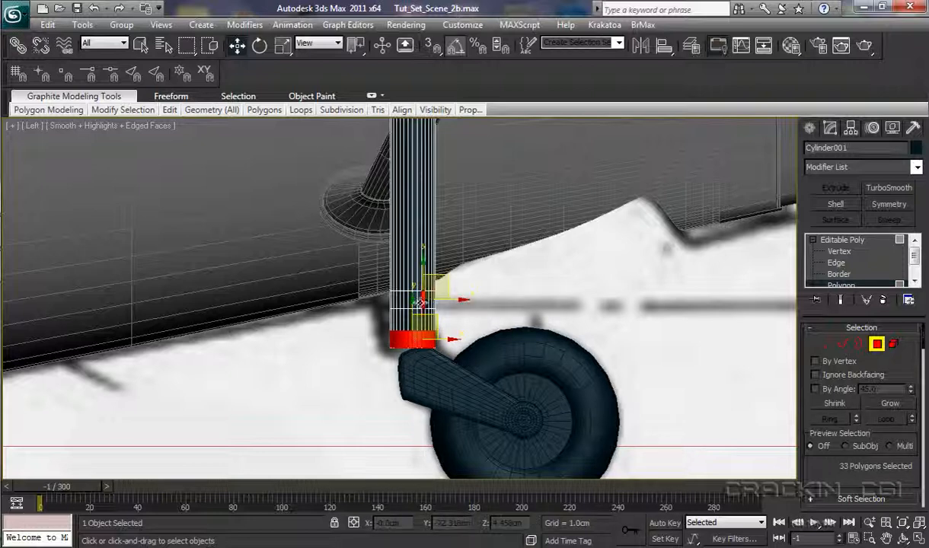
{"action": "left_click", "coordinate": [418, 302], "text": "ctrl"}
{"action": "left_click", "coordinate": [419, 302], "text": "shift"}
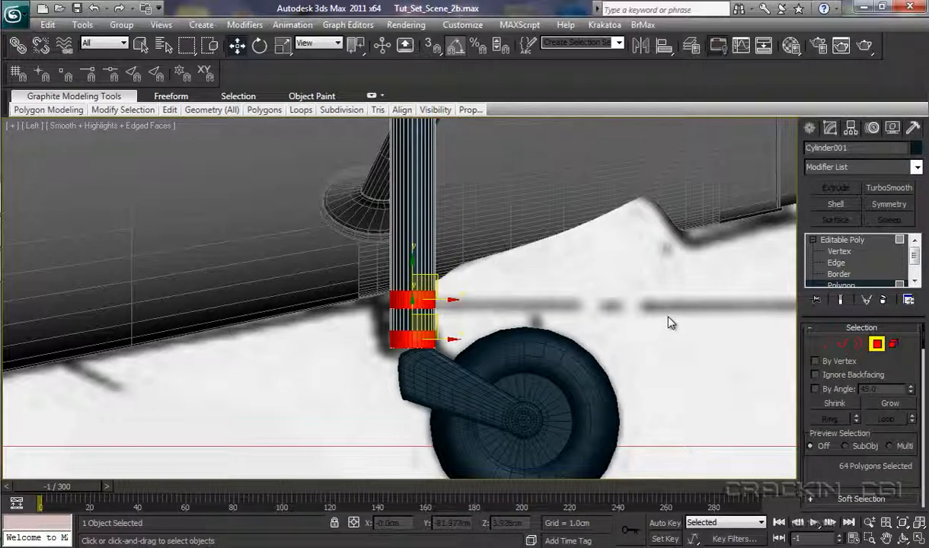
- Extrude the two selected polygon rings by Local Normal with a height of 0.104 cm and leave polygon editing
{"action": "left_click_drag", "start_coordinate": [922, 340], "coordinate": [922, 409]}
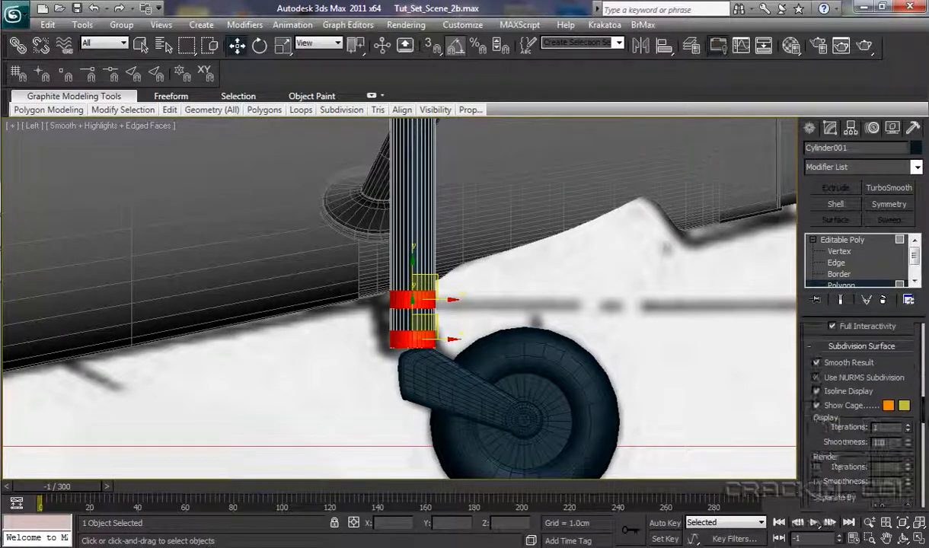
{"action": "scroll", "coordinate": [870, 437], "scroll_direction": "down", "scroll_amount": 8}
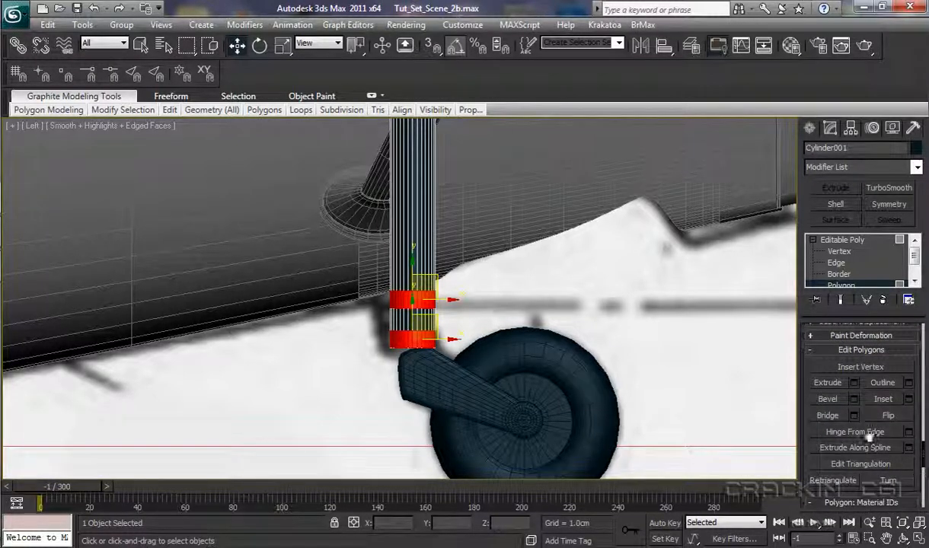
{"action": "left_click", "coordinate": [854, 383]}
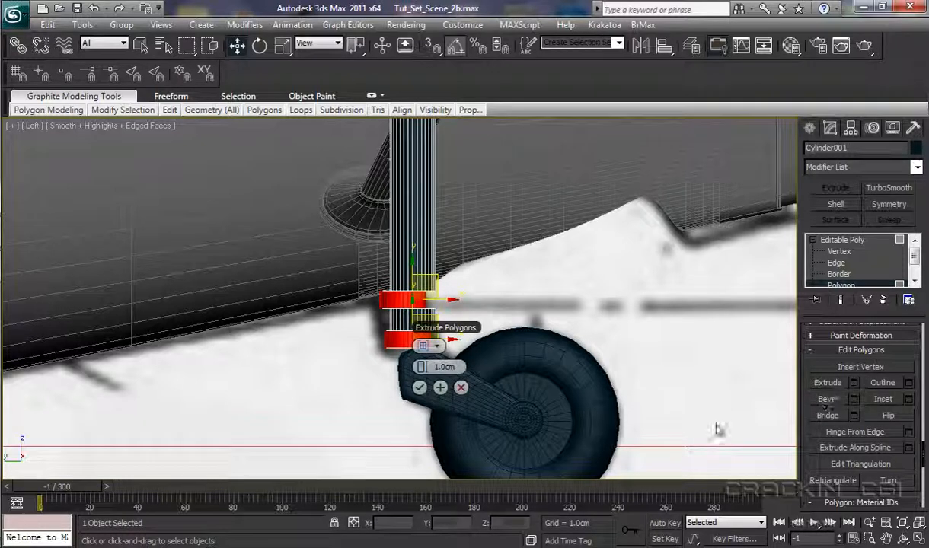
{"action": "left_click", "coordinate": [431, 345]}
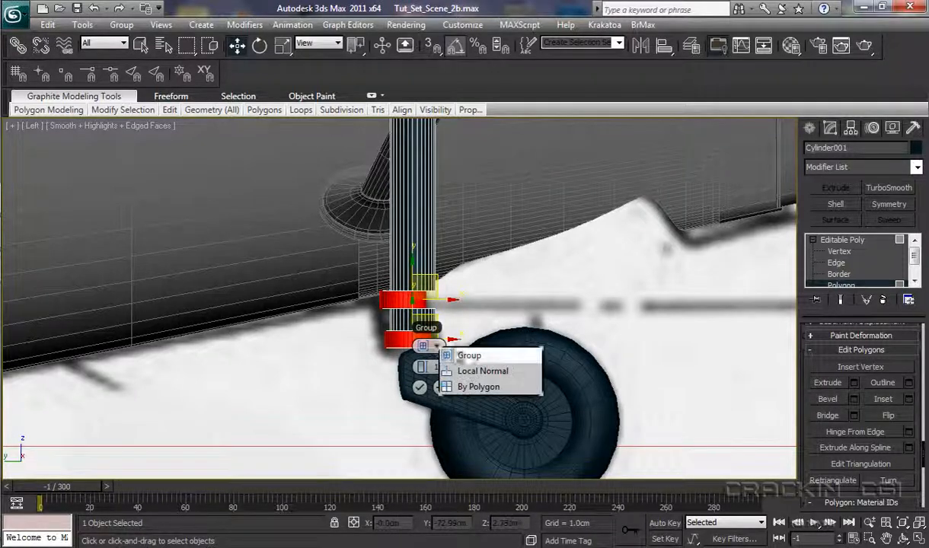
{"action": "left_click", "coordinate": [474, 371]}
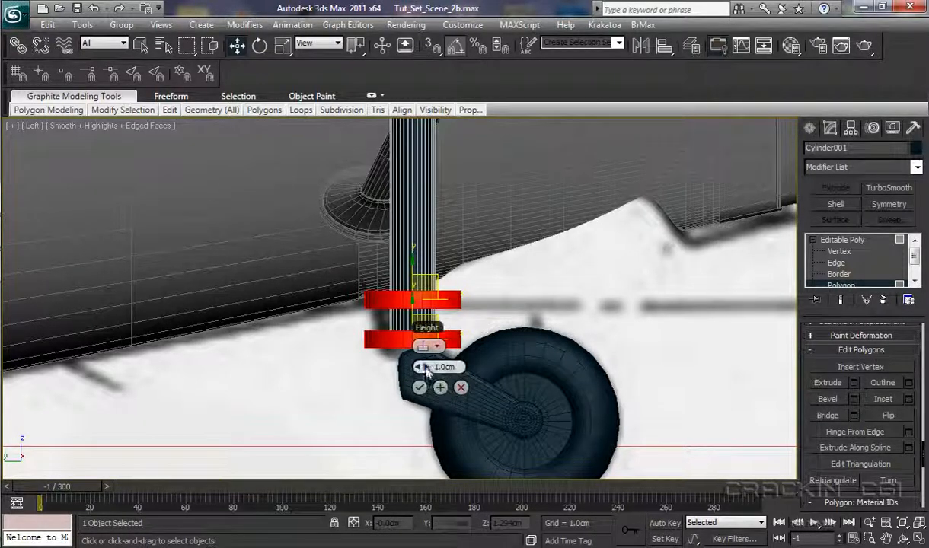
{"action": "left_click_drag", "start_coordinate": [424, 367], "coordinate": [402, 369]}
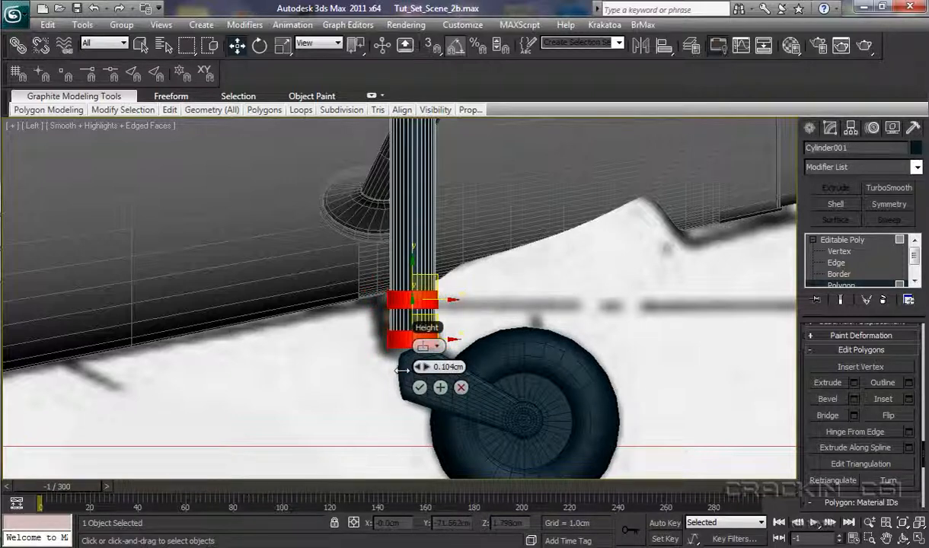
{"action": "left_click", "coordinate": [420, 388]}
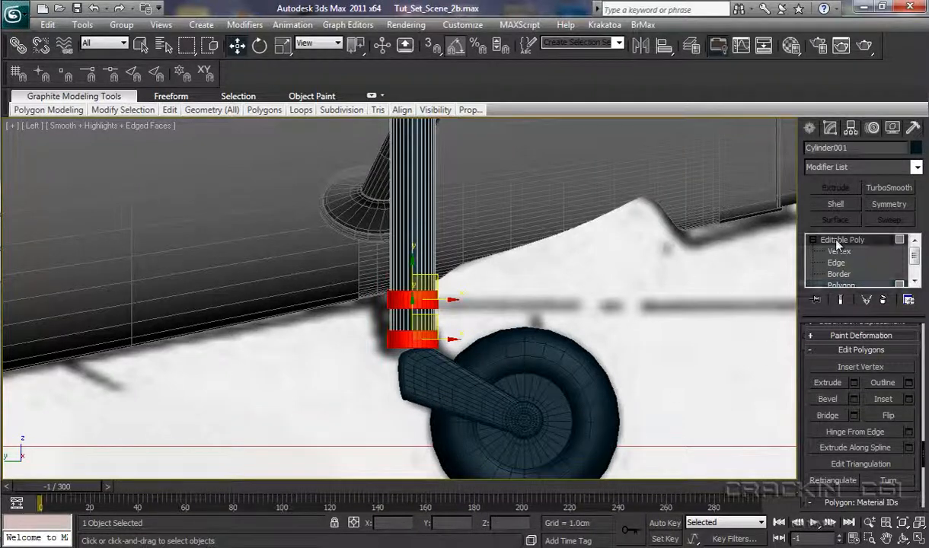
{"action": "left_click", "coordinate": [837, 241]}
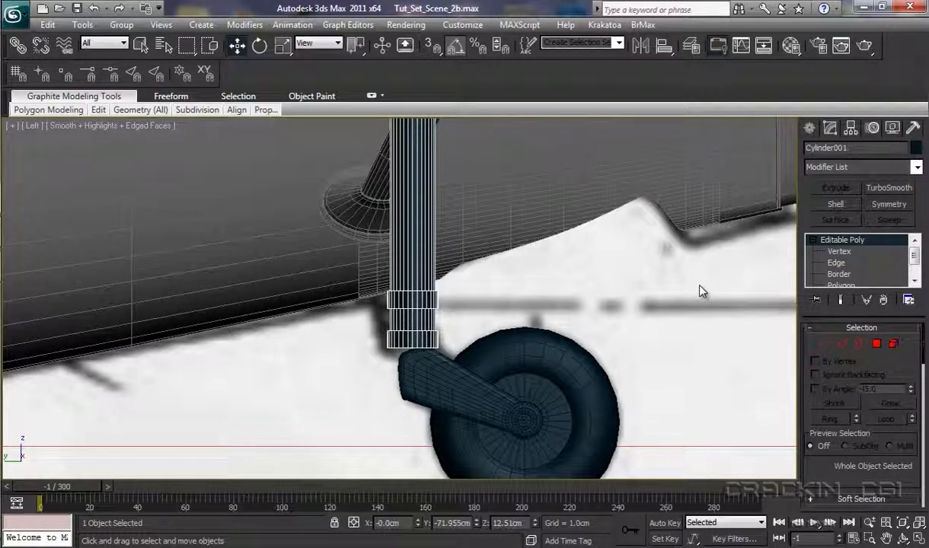
- In an angled Perspective view, center the strut cylinder's pivot to the object using Affect Pivot Only, ending pivot adjustment
{"action": "key", "text": "p"}
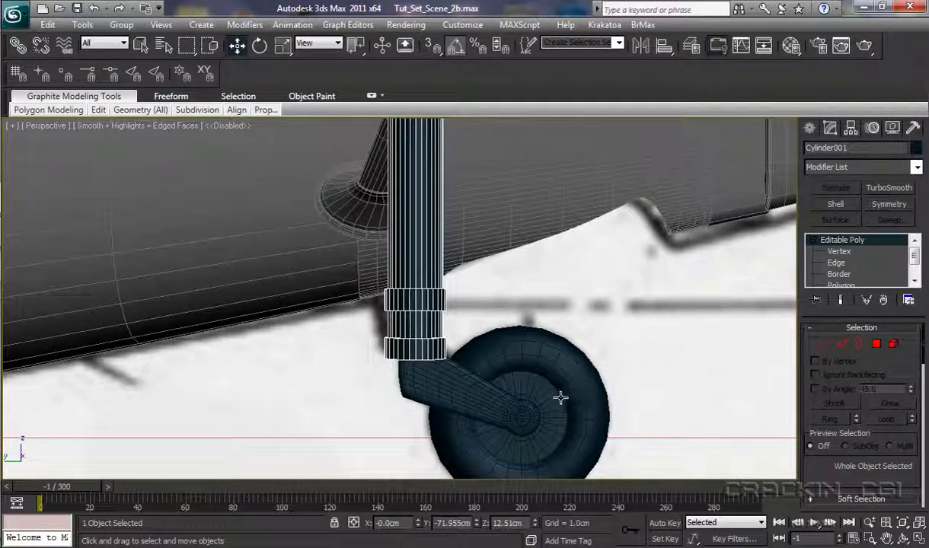
{"action": "middle_click_drag", "start_coordinate": [566, 382], "coordinate": [487, 389], "text": "alt"}
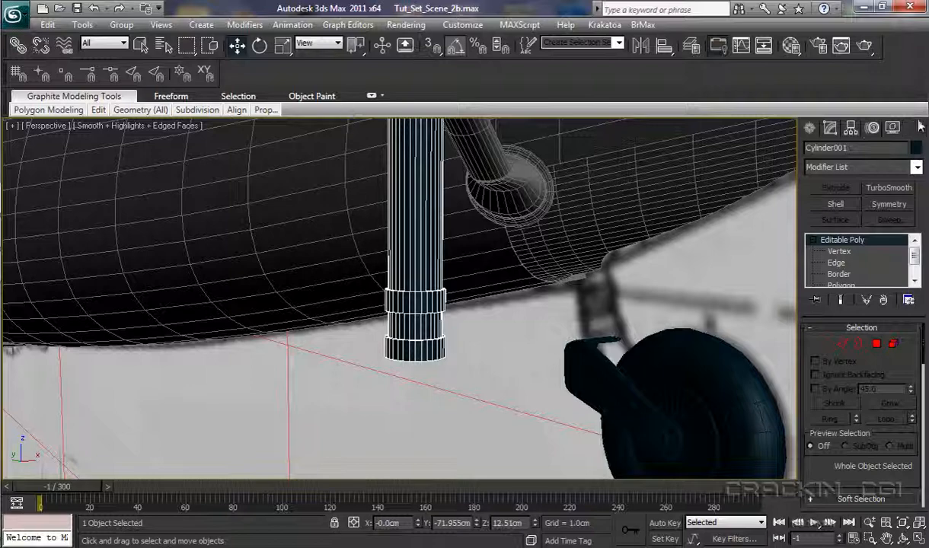
{"action": "left_click", "coordinate": [851, 129]}
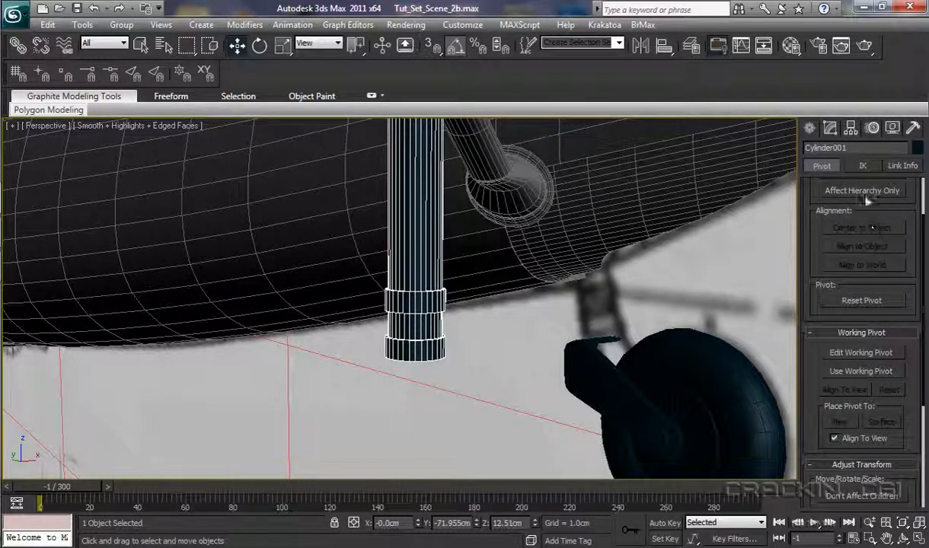
{"action": "scroll", "coordinate": [917, 188], "scroll_direction": "up", "scroll_amount": 3}
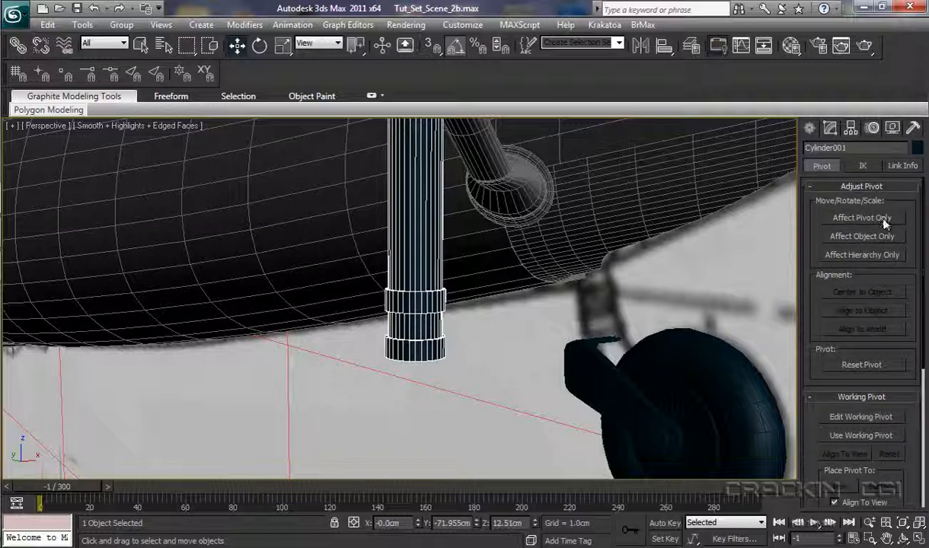
{"action": "left_click", "coordinate": [883, 219]}
{"action": "left_click", "coordinate": [827, 291]}
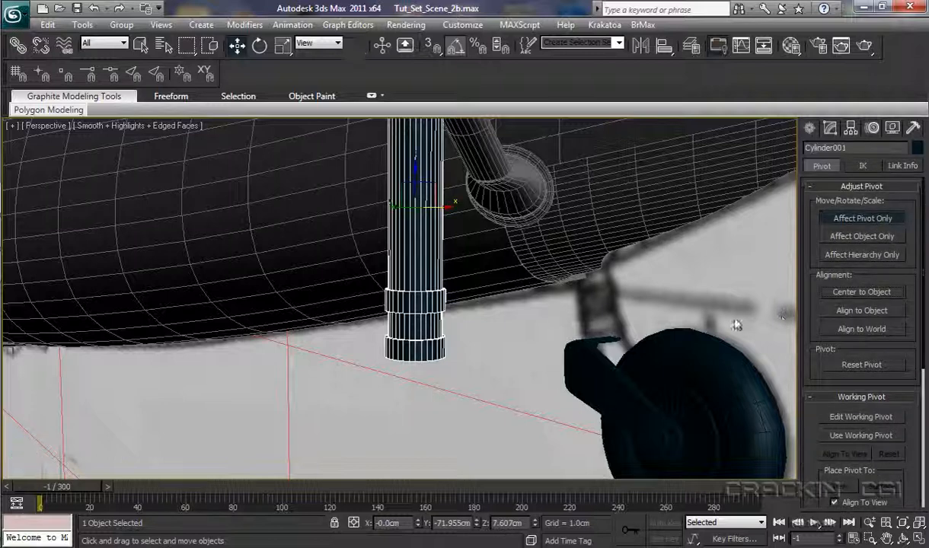
{"action": "left_click", "coordinate": [863, 220]}
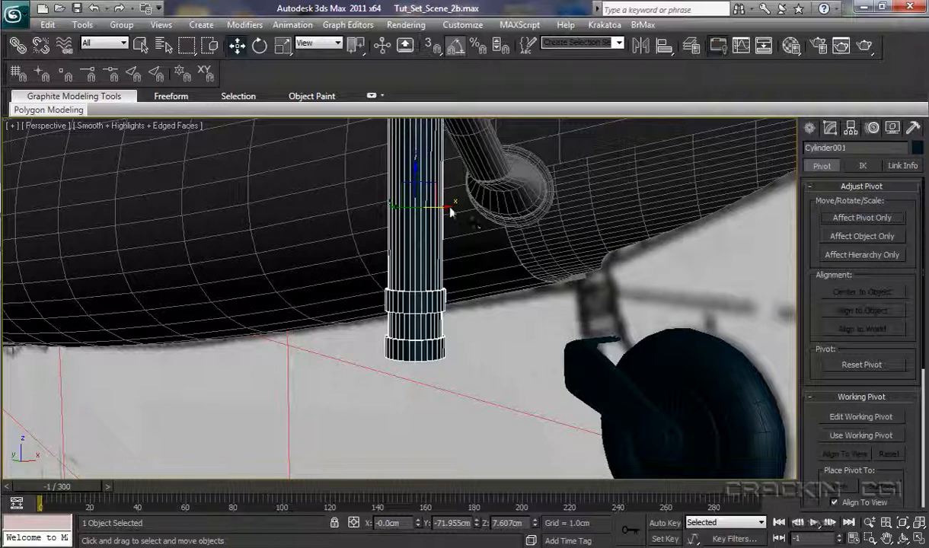
- Move the strut cylinder sideways over the tail wheel fork to X about 8.19 cm and lower it to Z about 7.44 cm
{"action": "left_click_drag", "start_coordinate": [447, 206], "coordinate": [635, 196]}
{"action": "middle_click_drag", "start_coordinate": [558, 276], "coordinate": [504, 299], "text": "alt"}
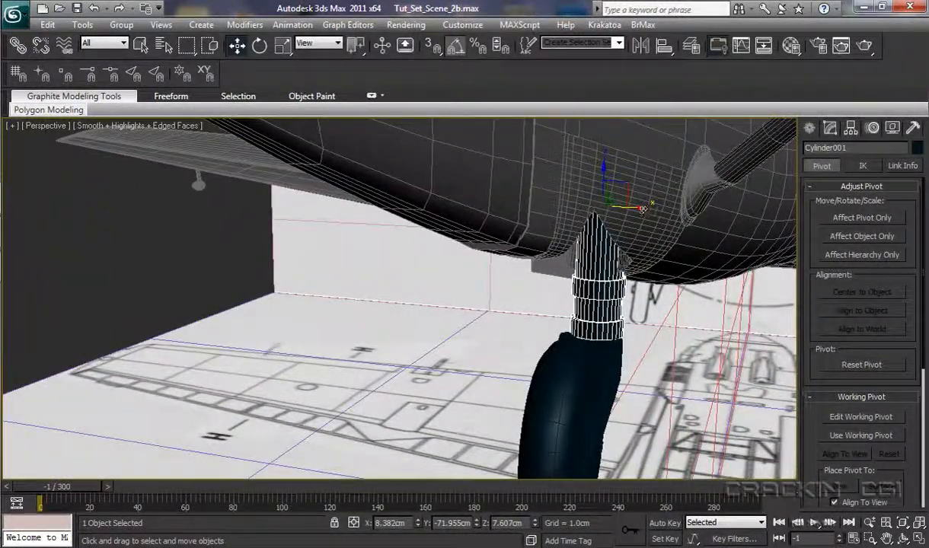
{"action": "mouse_move", "coordinate": [642, 208]}
{"action": "left_mouse_down"}
{"action": "mouse_move", "coordinate": [621, 215]}
{"action": "mouse_move", "coordinate": [638, 221]}
{"action": "left_mouse_up"}
{"action": "middle_click_drag", "start_coordinate": [606, 326], "coordinate": [555, 332], "text": "alt"}
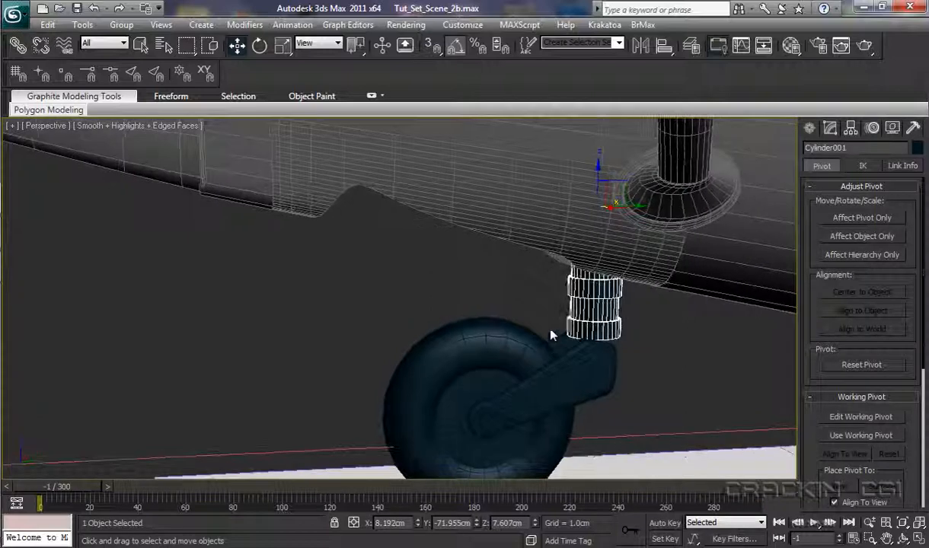
{"action": "left_click_drag", "start_coordinate": [598, 167], "coordinate": [598, 172]}
{"action": "middle_click_drag", "start_coordinate": [667, 369], "coordinate": [695, 364], "text": "alt"}
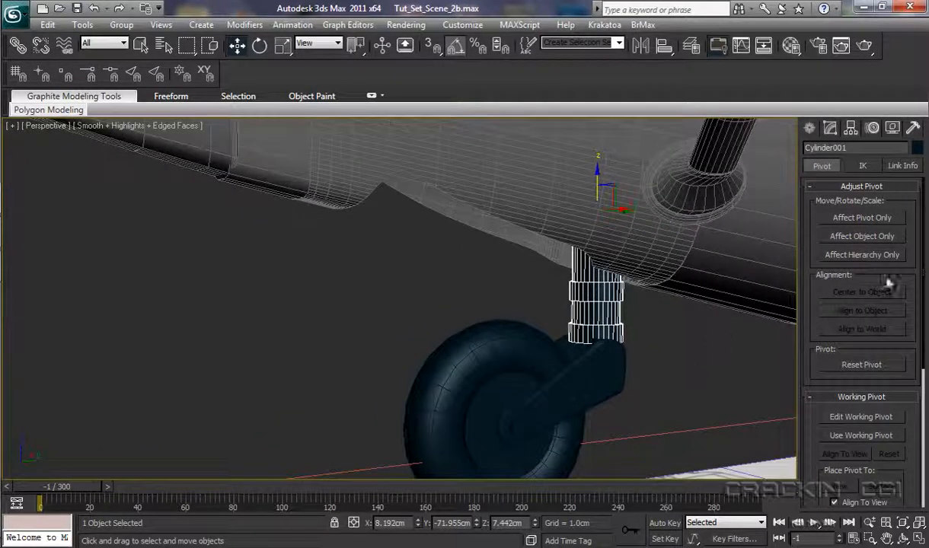
- Using Affect Pivot Only, lower the strut's pivot about 4.83 cm to its bottom end and end pivot adjustment
{"action": "left_click", "coordinate": [836, 218]}
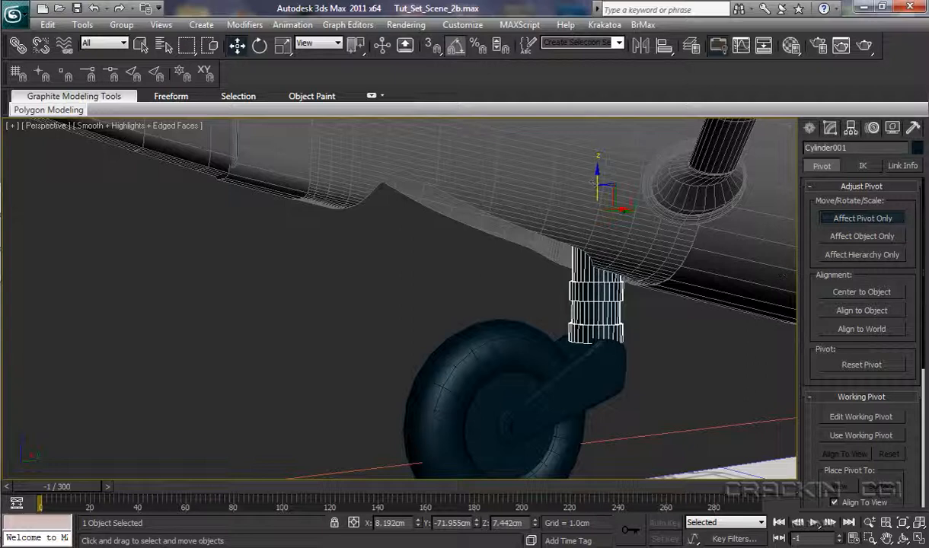
{"action": "left_click_drag", "start_coordinate": [598, 171], "coordinate": [601, 300]}
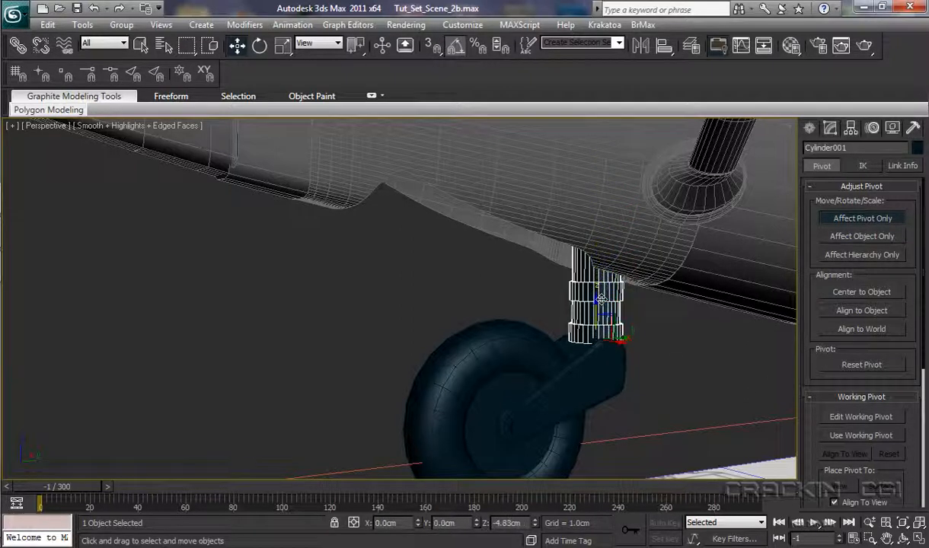
{"action": "left_click", "coordinate": [842, 218]}
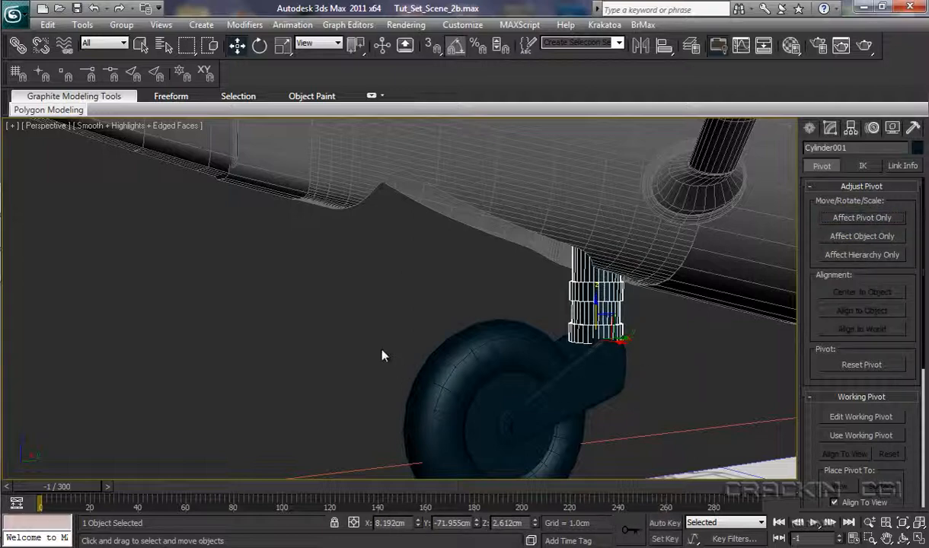
- In the Left view, rotate the strut 10 degrees about its base so its top leans away from the wheel
{"action": "middle_click_drag", "start_coordinate": [383, 357], "coordinate": [539, 373], "text": "alt"}
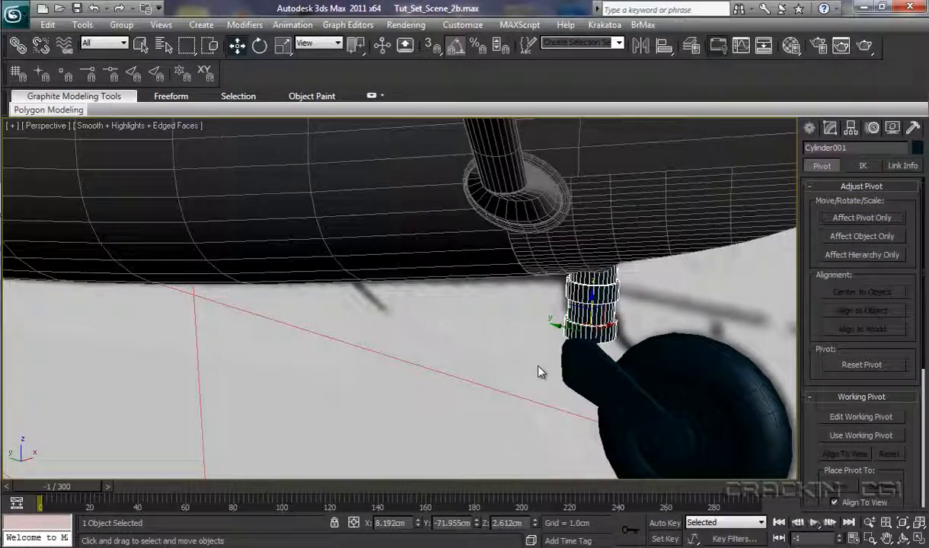
{"action": "key", "text": "l"}
{"action": "key", "text": "d"}
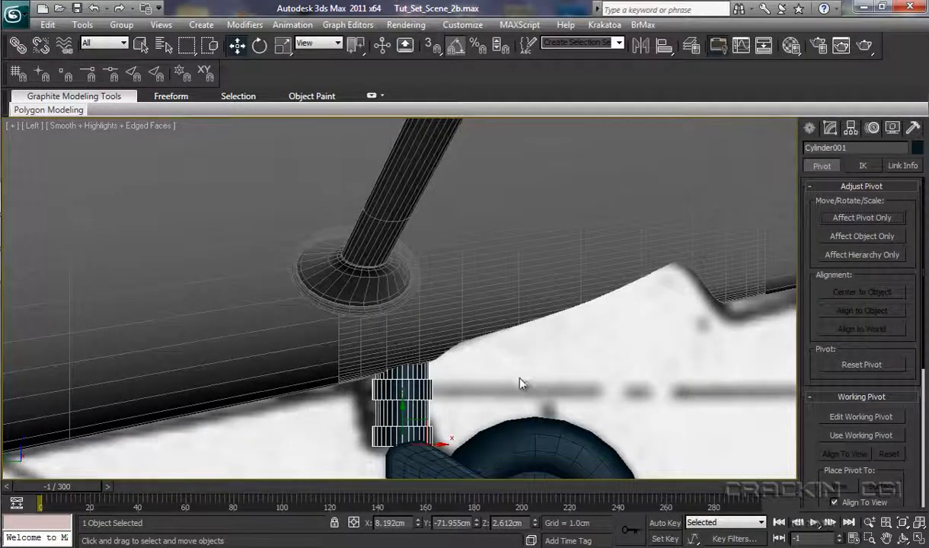
{"action": "middle_click_drag", "start_coordinate": [523, 381], "coordinate": [541, 261]}
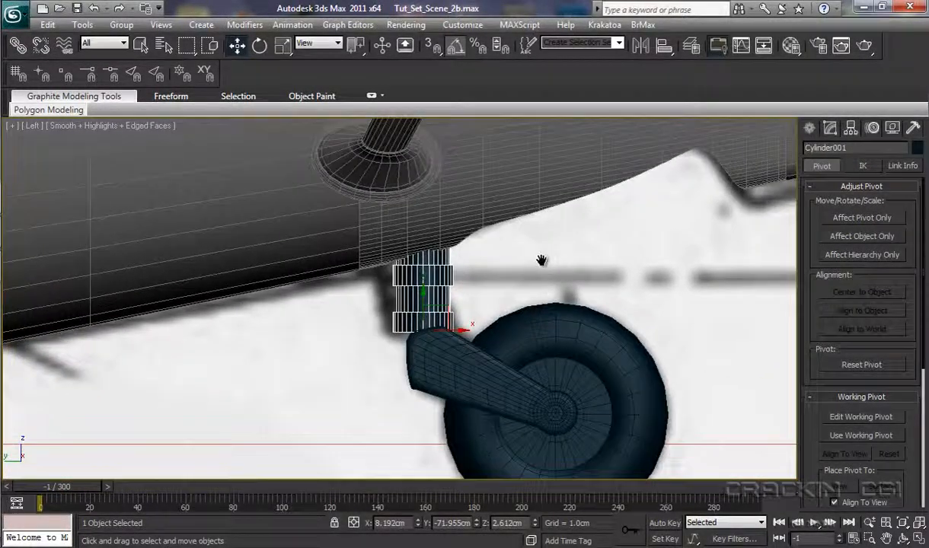
{"action": "left_click", "coordinate": [260, 46]}
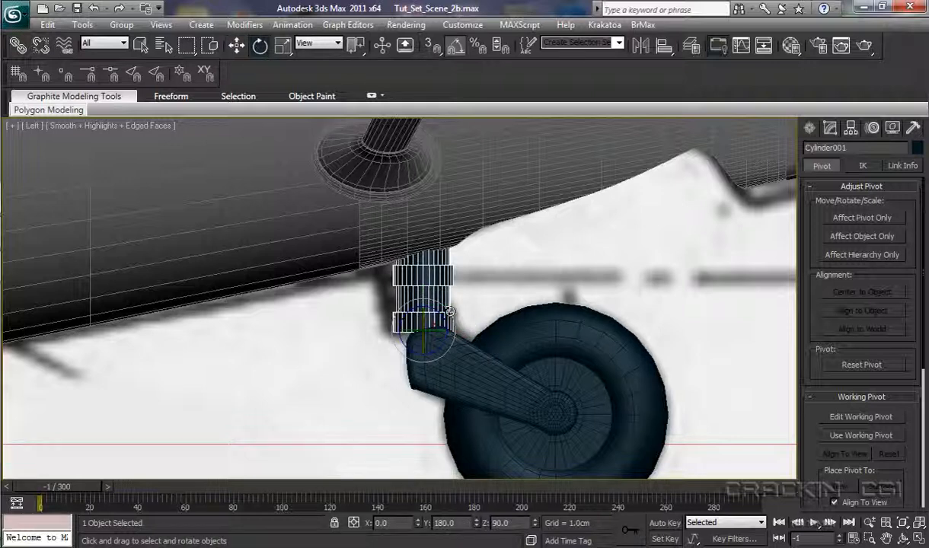
{"action": "left_click_drag", "start_coordinate": [450, 311], "coordinate": [447, 304]}
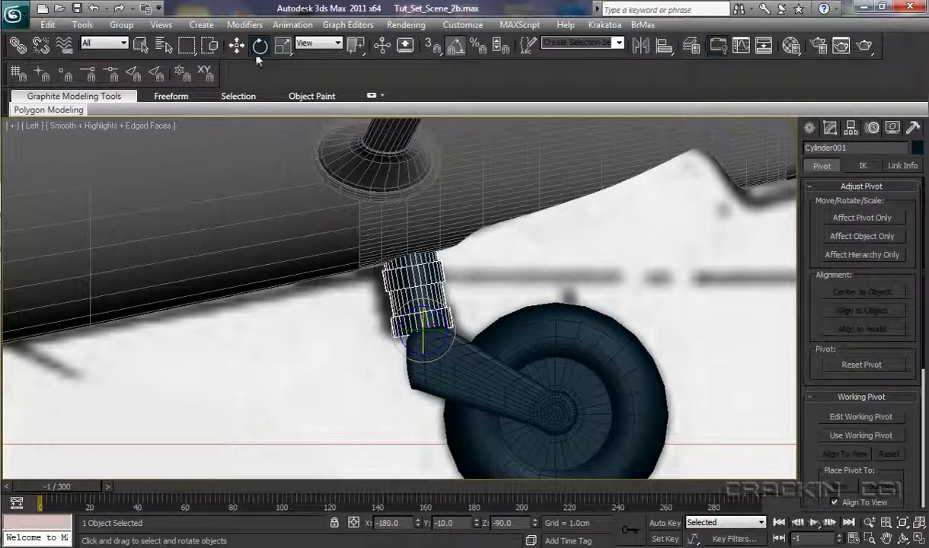
- Nudge the tilted strut horizontally and lower it to Z about 2.54 cm to seat its base on the fork
{"action": "key", "text": "w"}
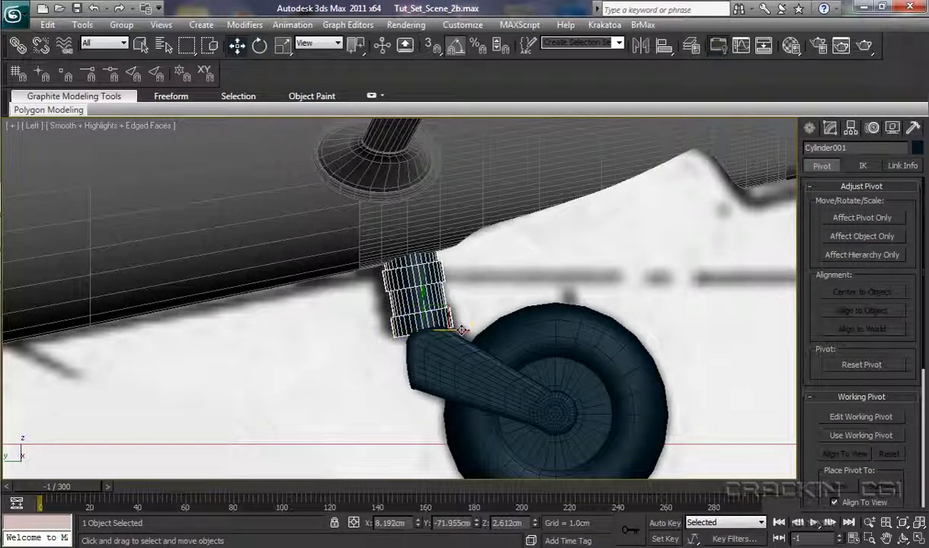
{"action": "left_click_drag", "start_coordinate": [462, 329], "coordinate": [468, 329]}
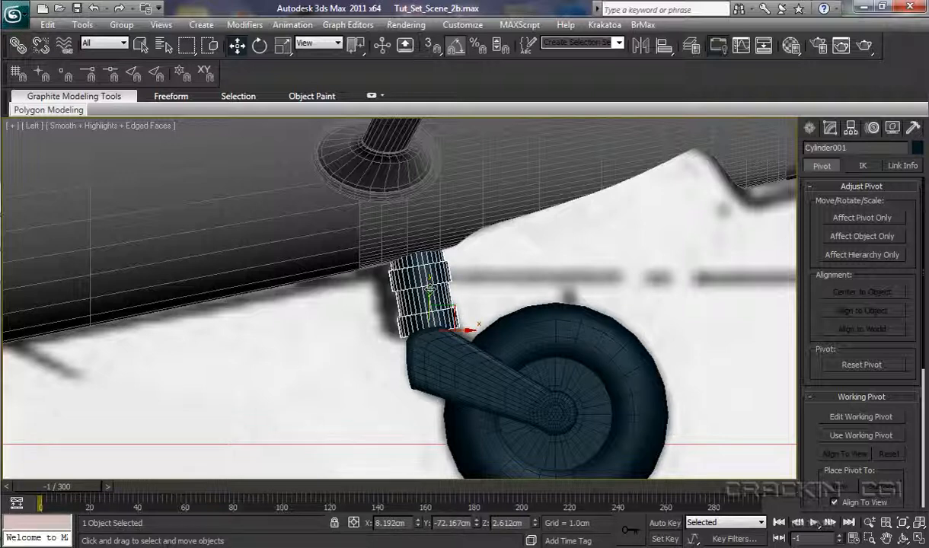
{"action": "left_click_drag", "start_coordinate": [431, 289], "coordinate": [431, 290]}
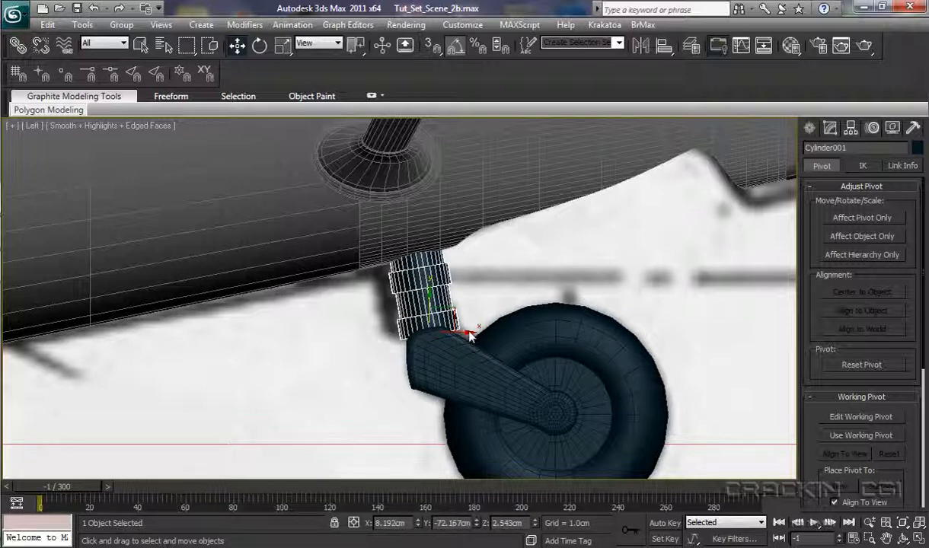
{"action": "left_click_drag", "start_coordinate": [470, 332], "coordinate": [466, 334]}
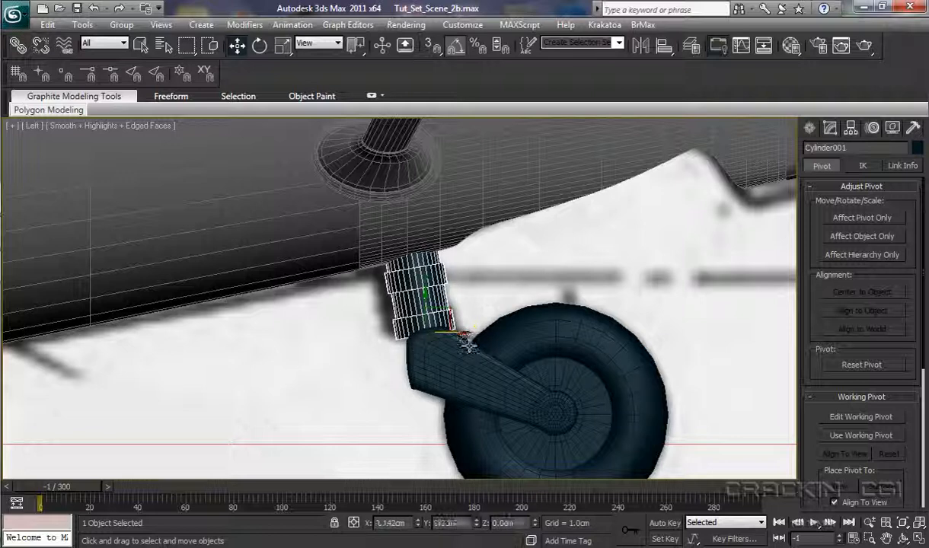